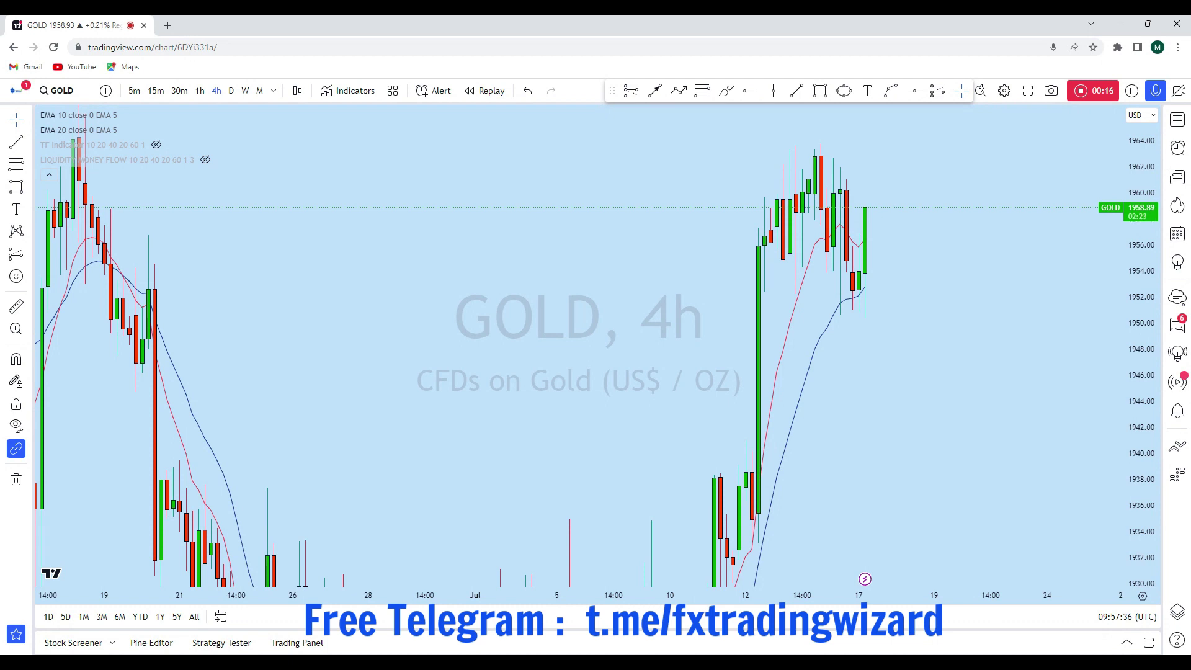
Step: Switch the GOLD chart to the monthly timeframe and rescale it to fit the 2020–2023 highs
{"action": "left_click", "coordinate": [245, 90]}
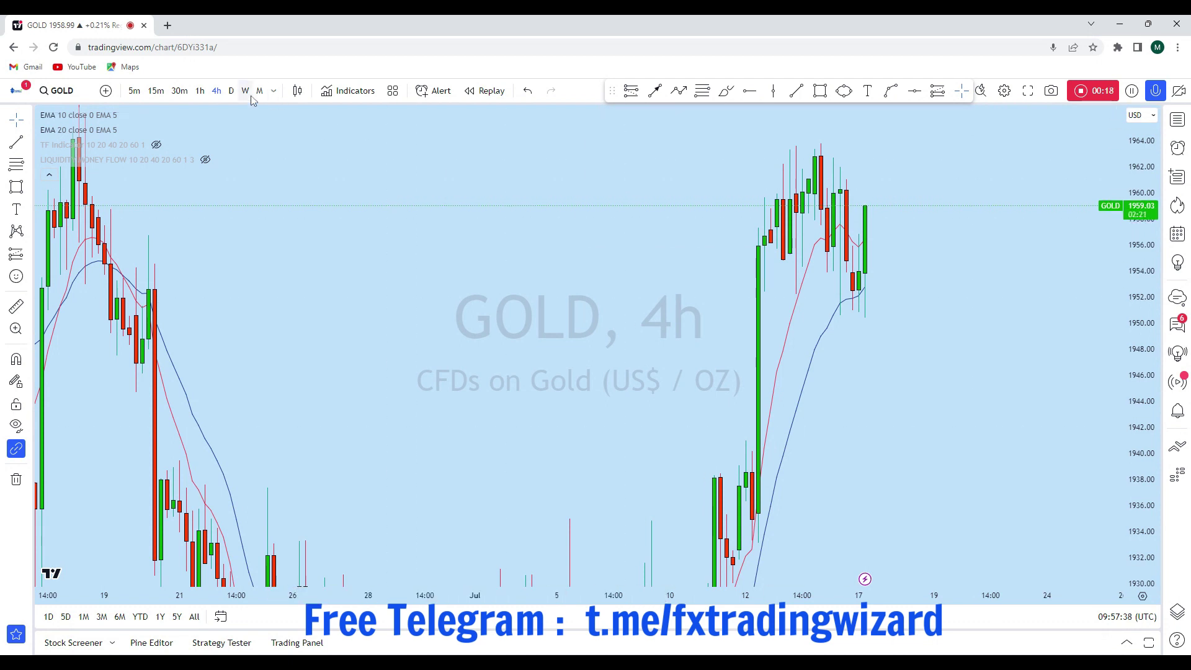
{"action": "left_click", "coordinate": [260, 90]}
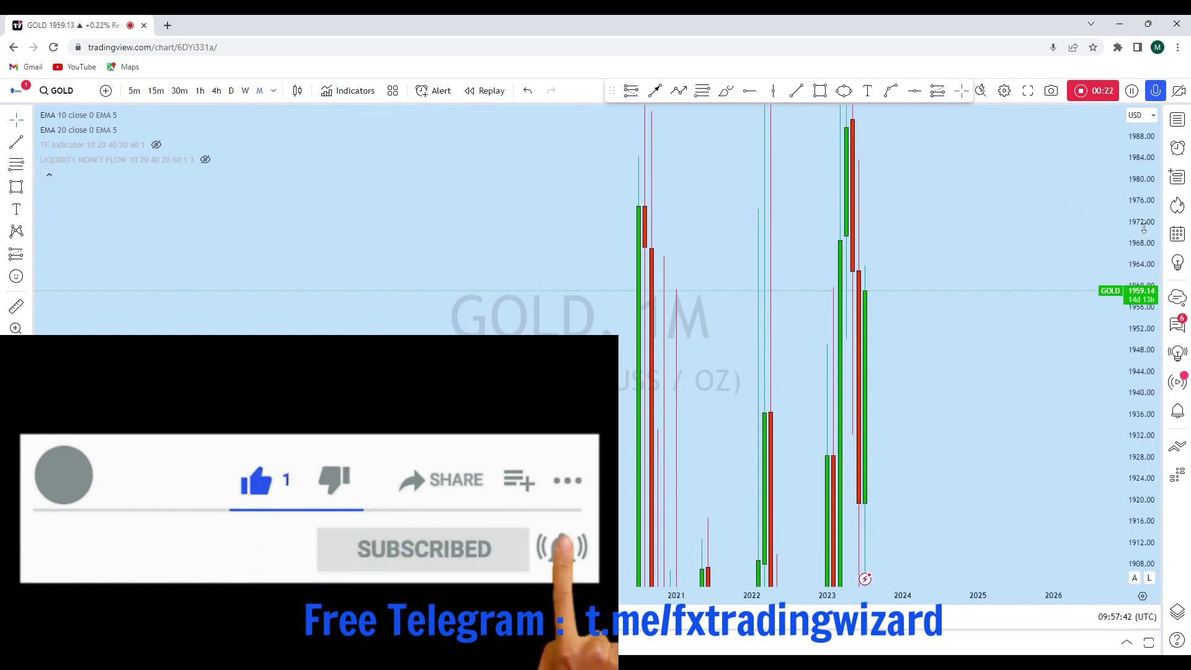
{"action": "left_click_drag", "start_coordinate": [1143, 227], "coordinate": [1135, 484]}
{"action": "scroll", "coordinate": [975, 348], "scroll_direction": "up", "scroll_amount": 5}
{"action": "left_click_drag", "start_coordinate": [847, 248], "coordinate": [1037, 225]}
{"action": "scroll", "coordinate": [1037, 224], "scroll_direction": "up", "scroll_amount": 2}
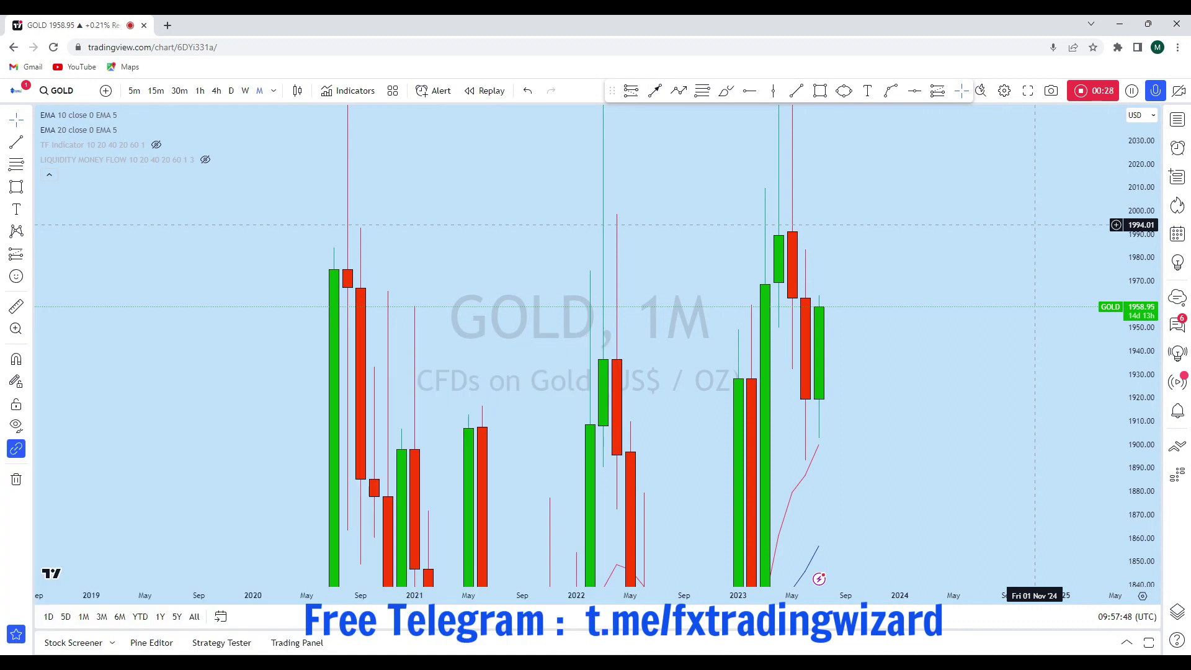
{"action": "left_click_drag", "start_coordinate": [1143, 214], "coordinate": [1140, 458]}
{"action": "left_click_drag", "start_coordinate": [899, 219], "coordinate": [872, 242]}
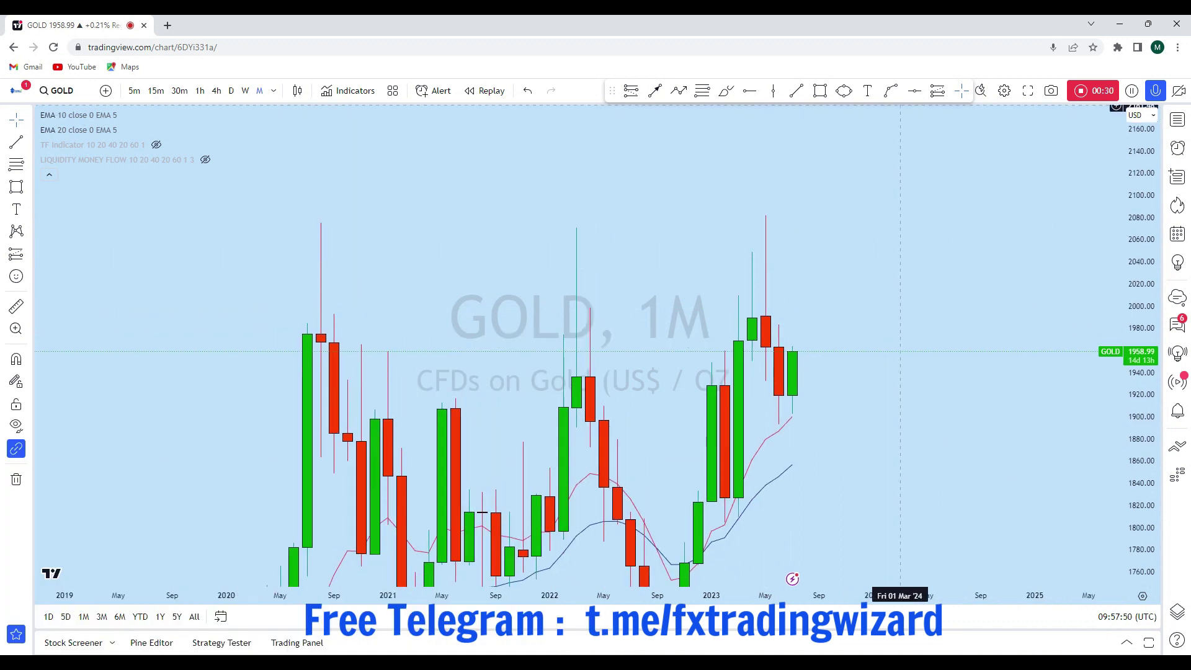
Step: Draw a horizontal line across the monthly chart at about 1963.23, near the current candle's high
{"action": "left_click", "coordinate": [914, 91]}
{"action": "scroll", "coordinate": [464, 226], "scroll_direction": "down", "scroll_amount": 2}
{"action": "left_click", "coordinate": [481, 220]}
{"action": "left_click_drag", "start_coordinate": [995, 259], "coordinate": [984, 265]}
{"action": "scroll", "coordinate": [965, 428], "scroll_direction": "up", "scroll_amount": 4}
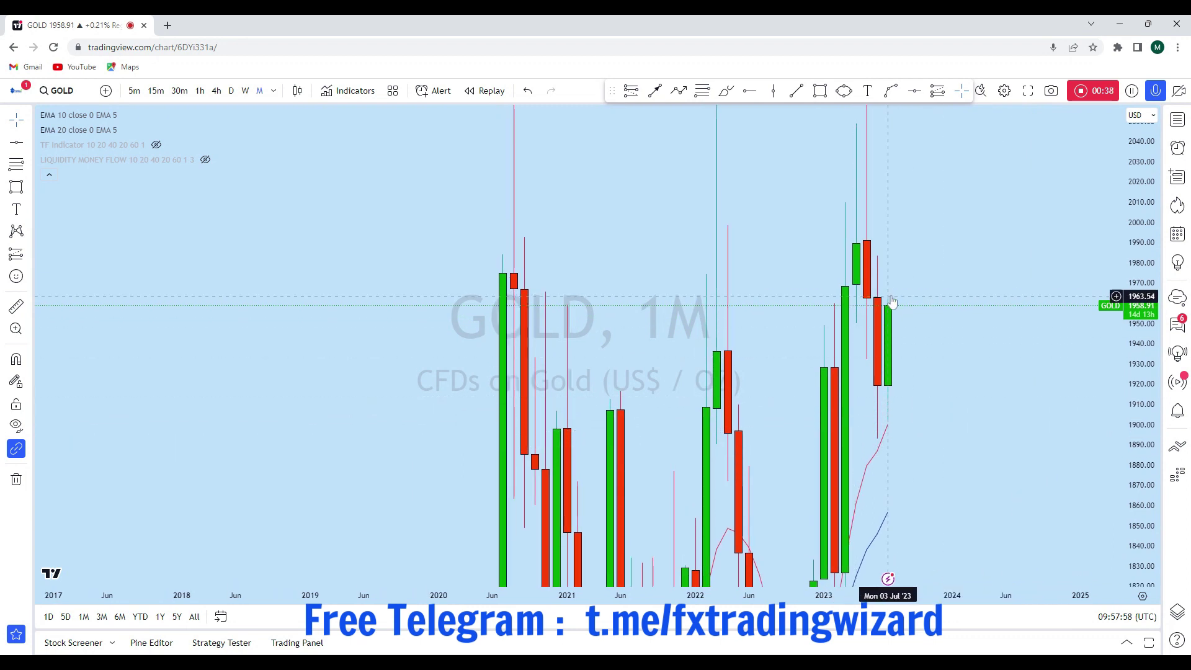
{"action": "left_click_drag", "start_coordinate": [958, 272], "coordinate": [962, 286]}
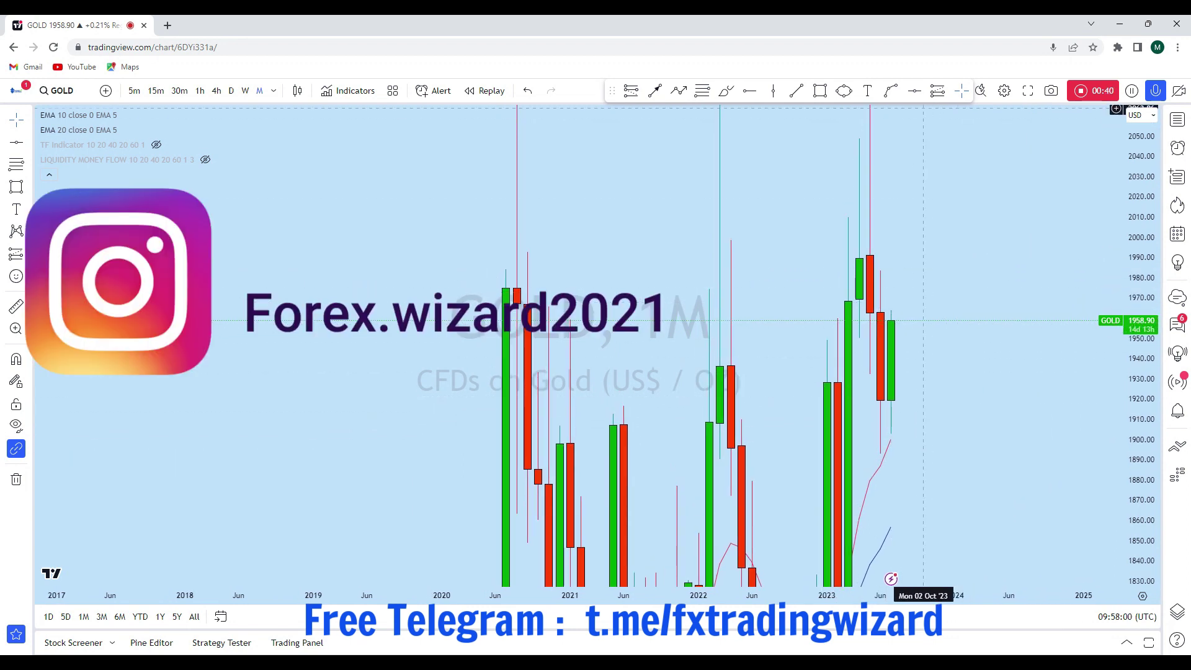
{"action": "left_click", "coordinate": [570, 311]}
{"action": "left_click_drag", "start_coordinate": [999, 416], "coordinate": [969, 435]}
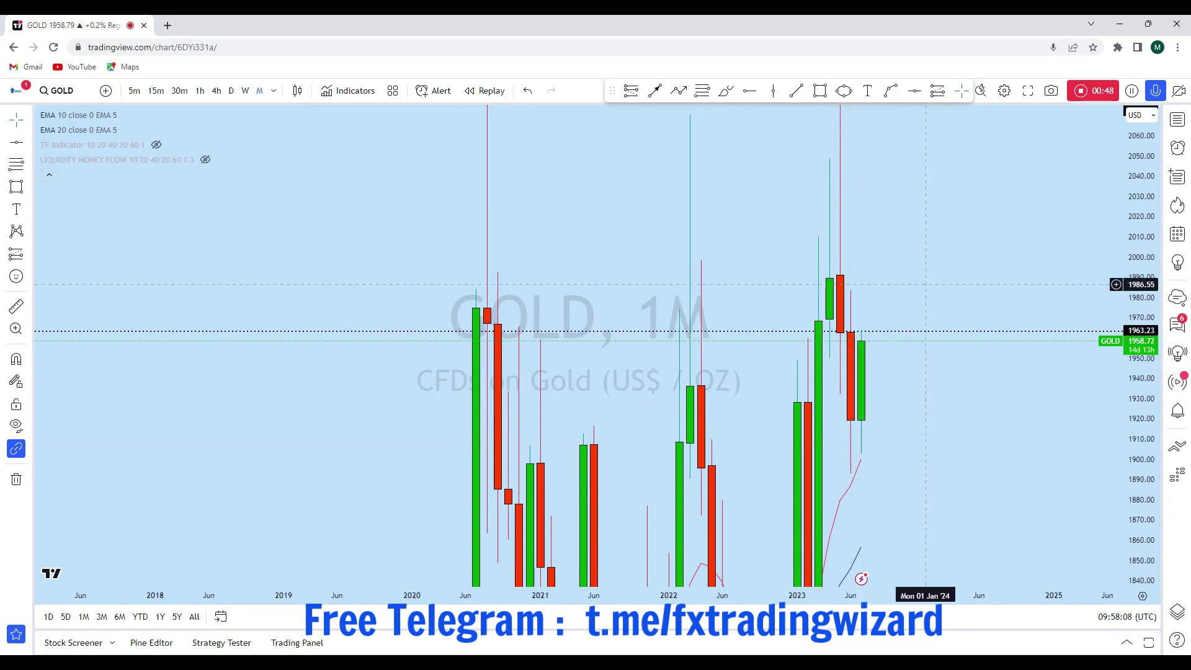
{"action": "left_click_drag", "start_coordinate": [925, 284], "coordinate": [889, 310]}
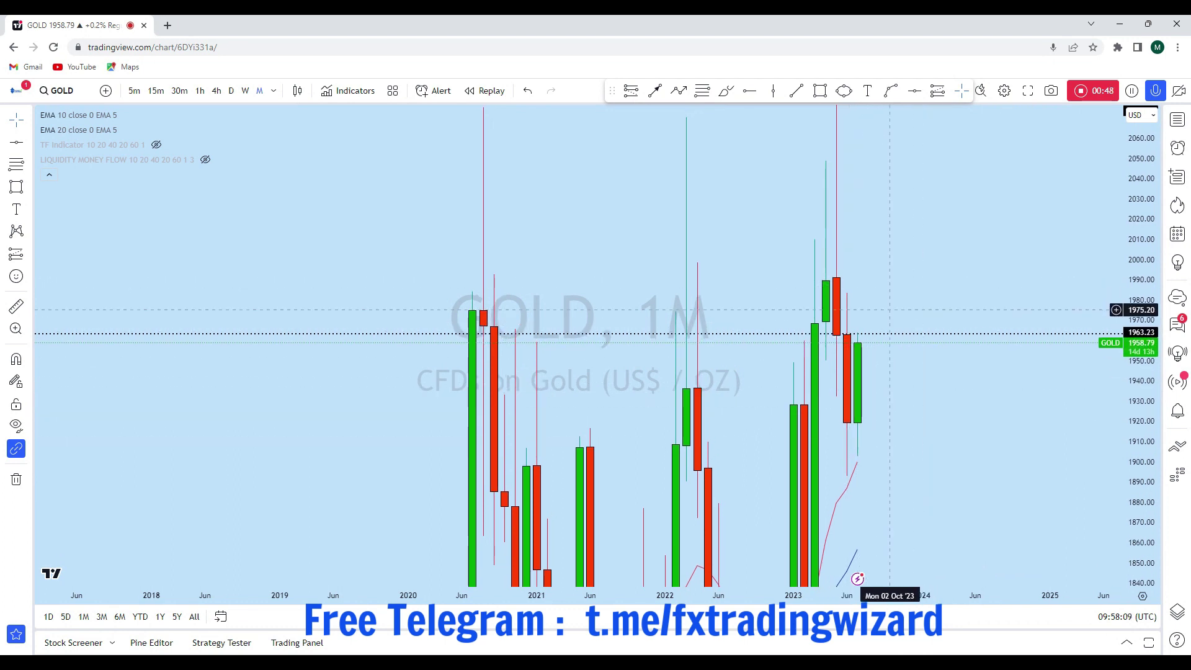
Step: Add two more horizontal lines to the monthly chart at about 1983.79 and 2077.30
{"action": "left_click", "coordinate": [914, 91]}
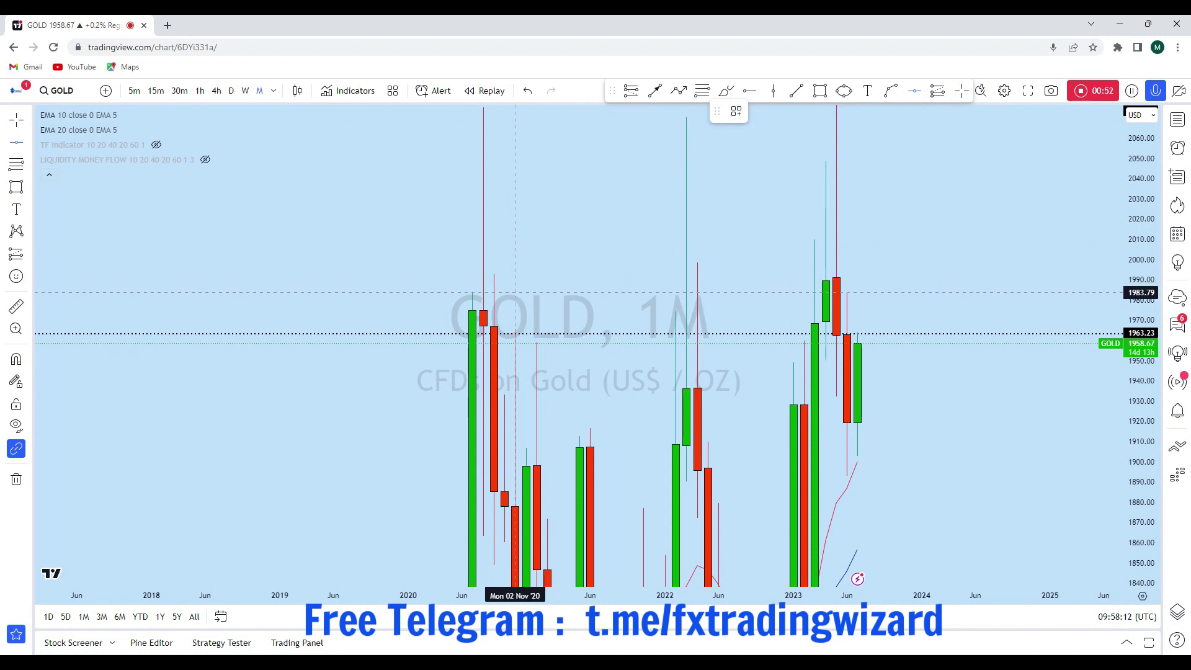
{"action": "left_click", "coordinate": [579, 292]}
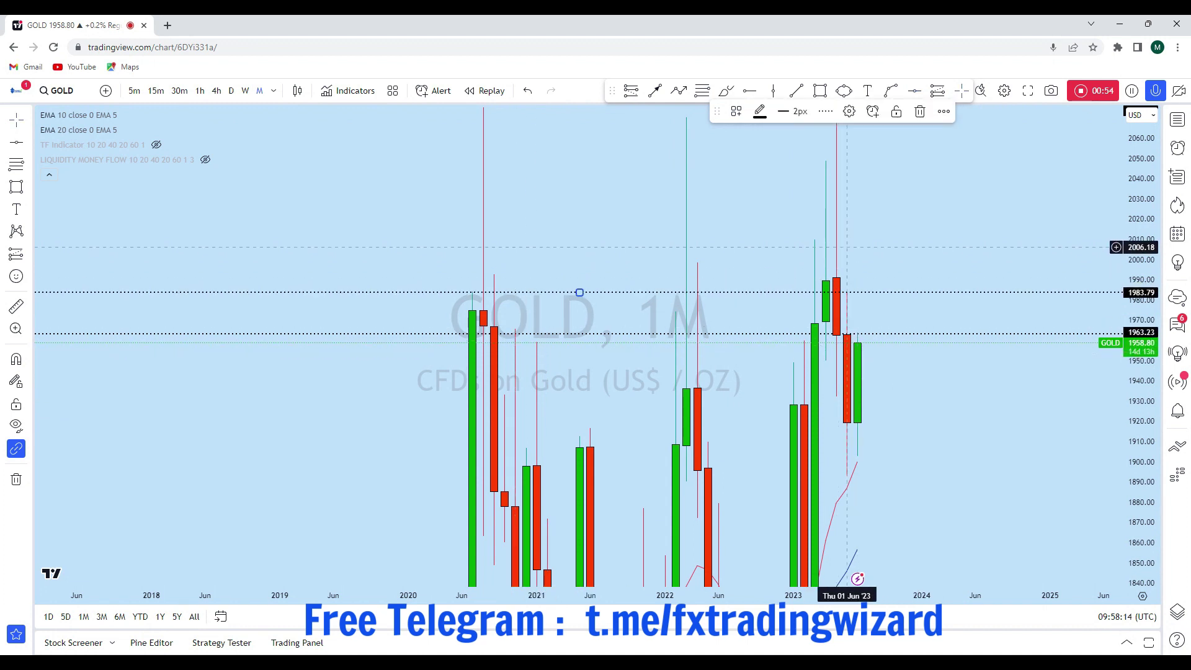
{"action": "left_click_drag", "start_coordinate": [933, 241], "coordinate": [892, 243]}
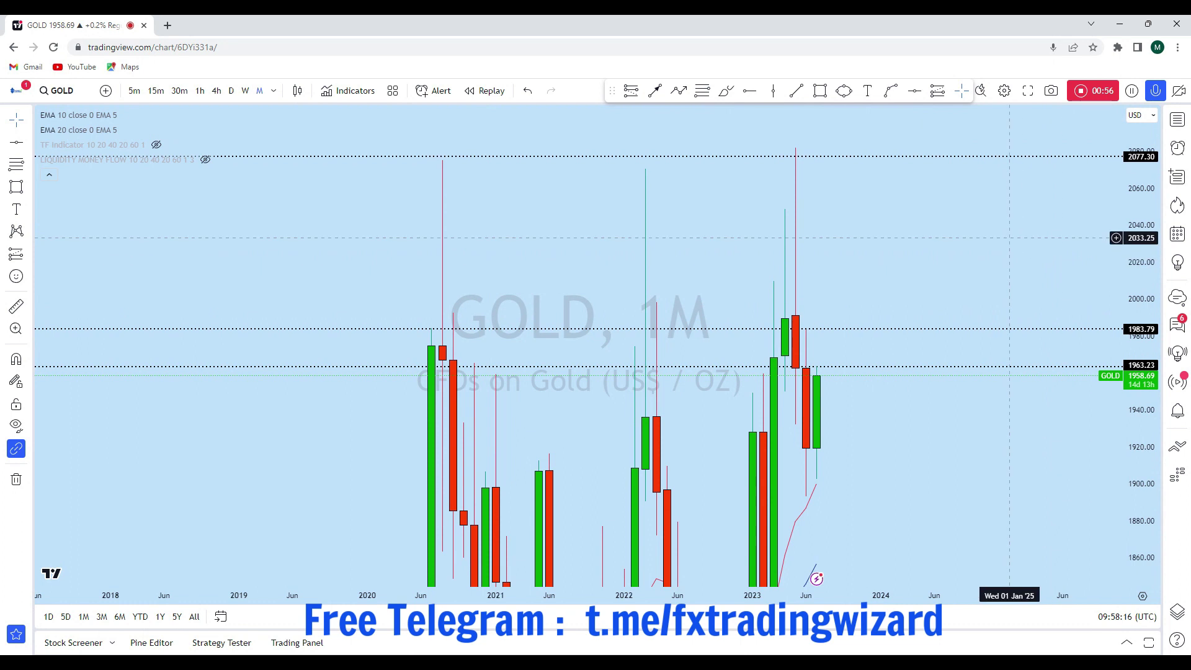
{"action": "left_click_drag", "start_coordinate": [1009, 237], "coordinate": [960, 239]}
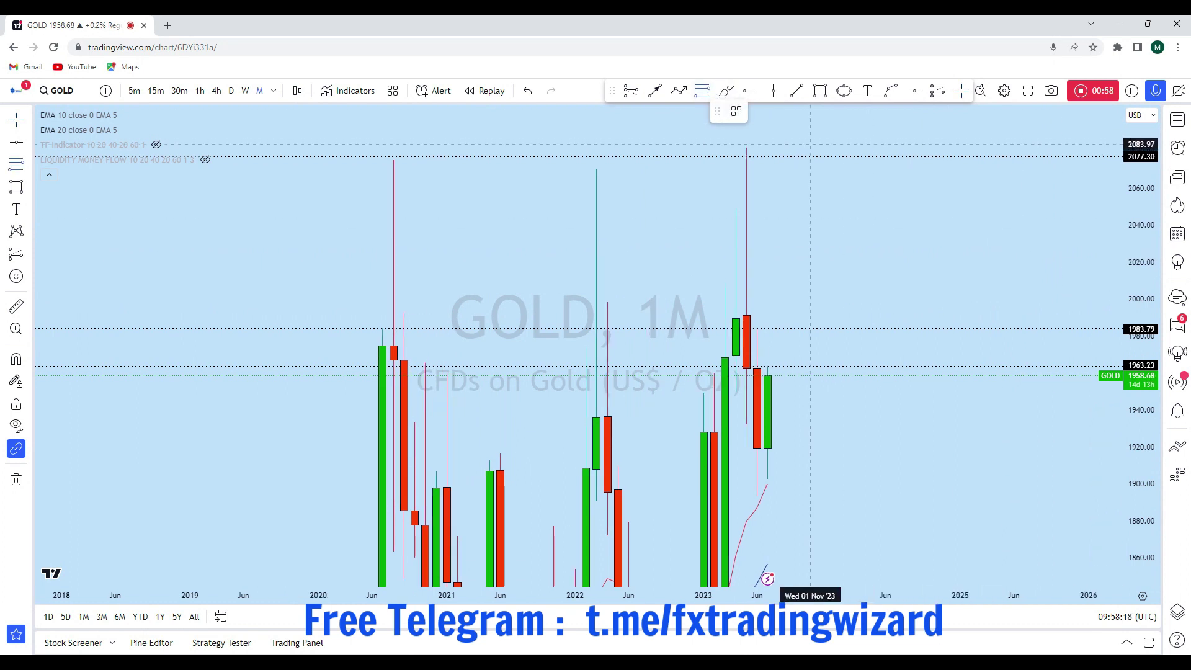
Step: Draw a Fibonacci retracement from the 2023 high at about 2081.62 to the low at about 1892.52, and delete it
{"action": "left_click", "coordinate": [822, 149]}
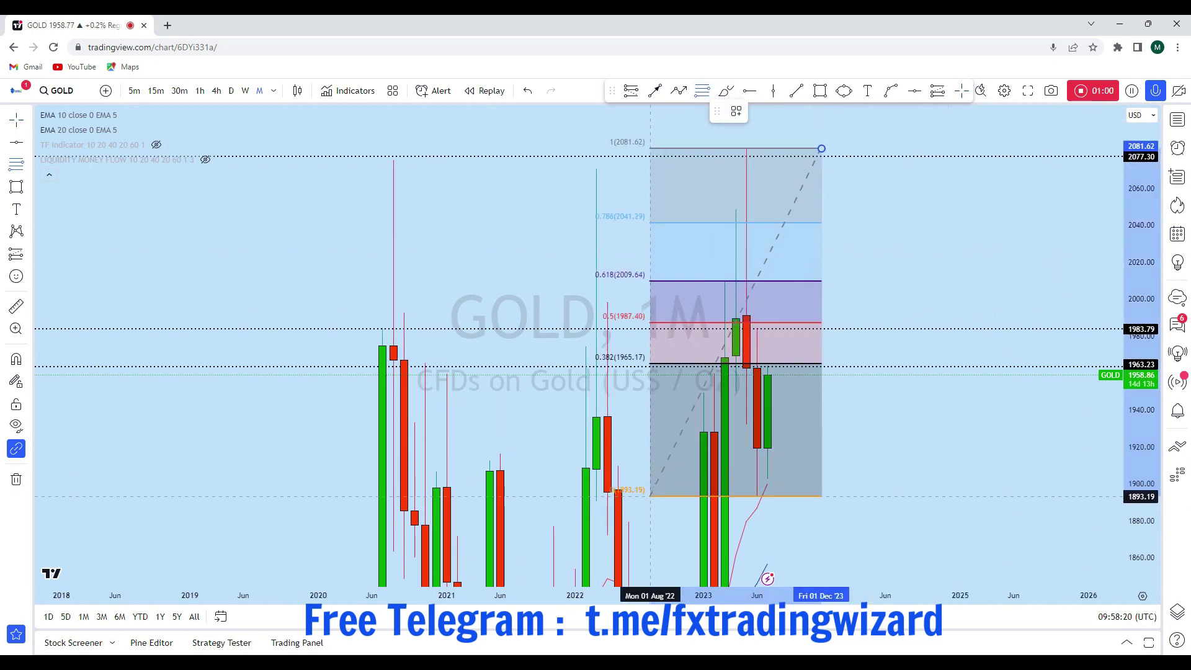
{"action": "left_click", "coordinate": [650, 497]}
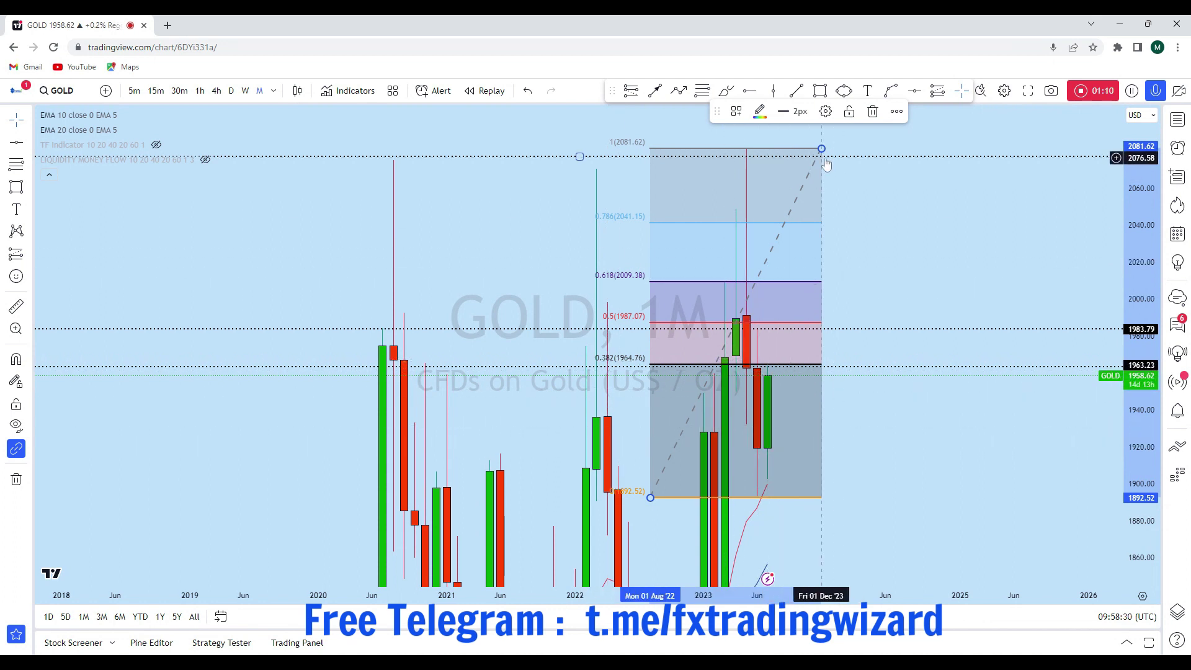
{"action": "key", "text": "Delete"}
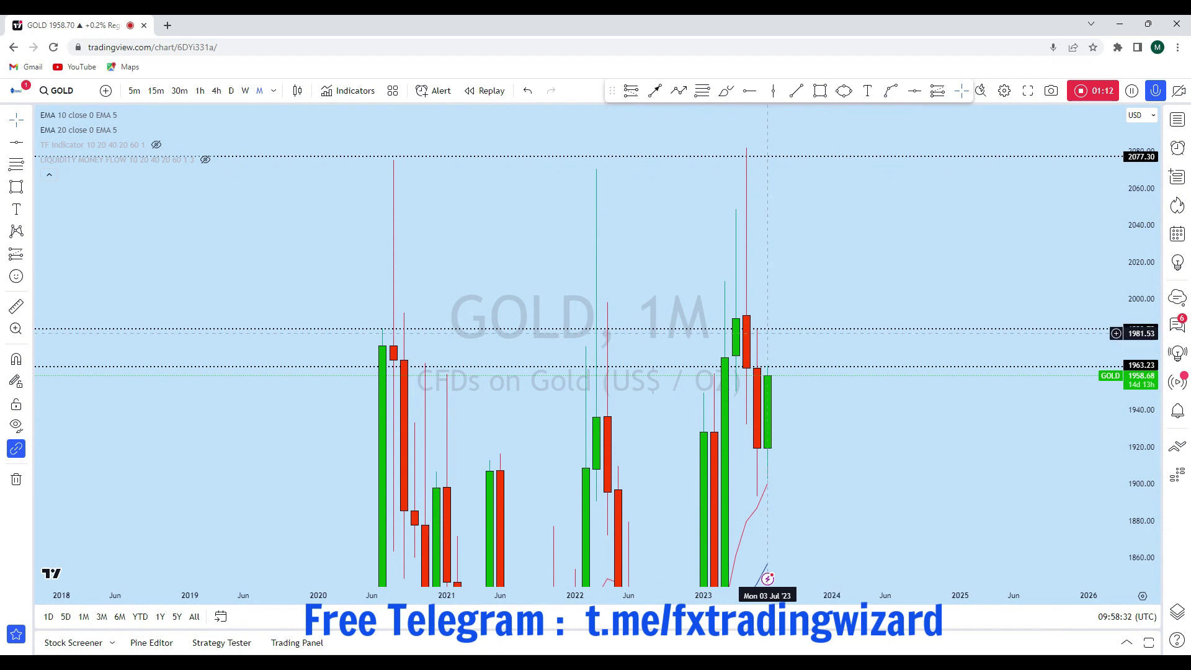
Step: Switch the chart to the weekly timeframe and frame the most recent candles
{"action": "scroll", "coordinate": [768, 332], "scroll_direction": "down", "scroll_amount": 3}
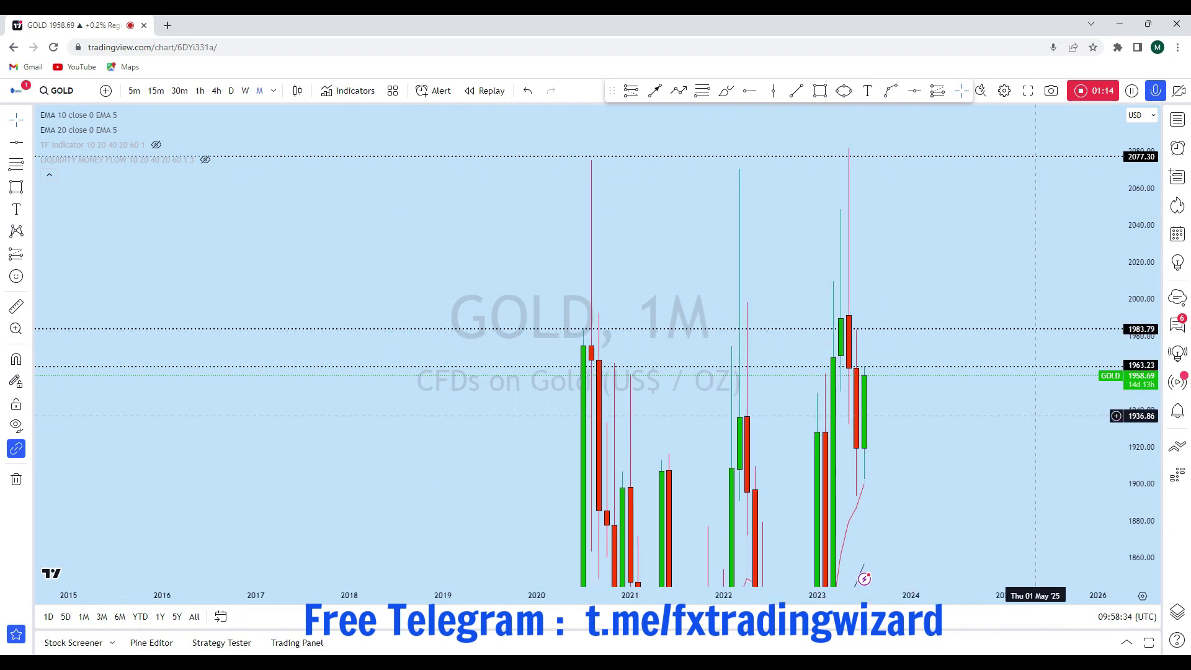
{"action": "left_click", "coordinate": [246, 92]}
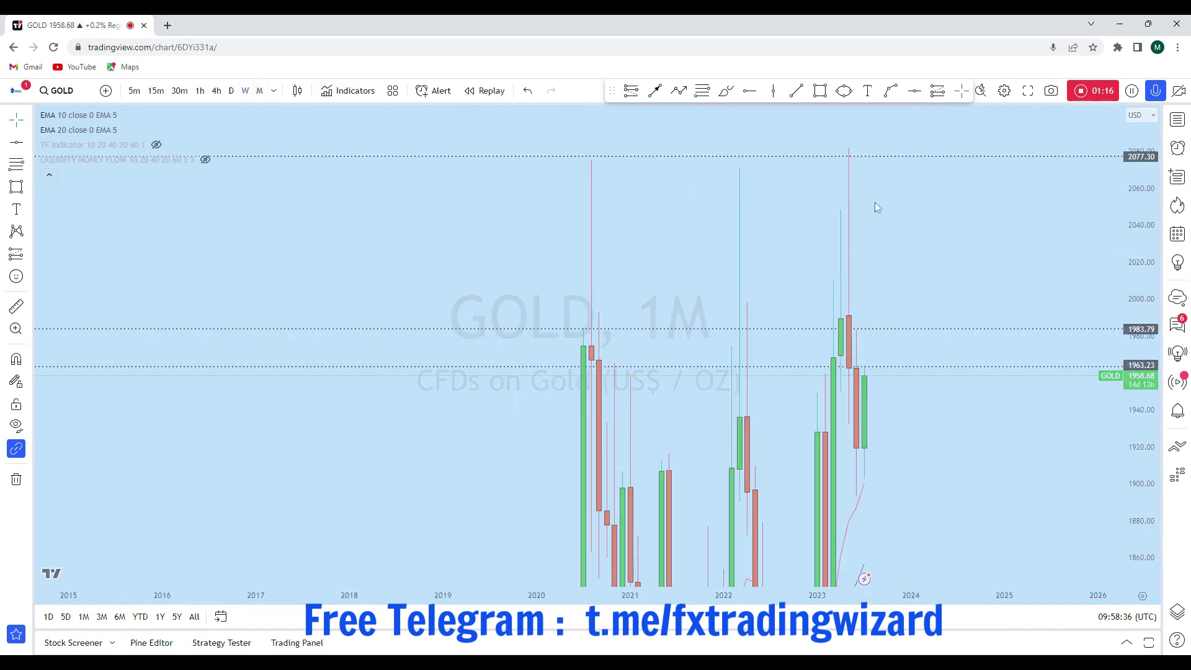
{"action": "scroll", "coordinate": [1027, 421], "scroll_direction": "up", "scroll_amount": 5}
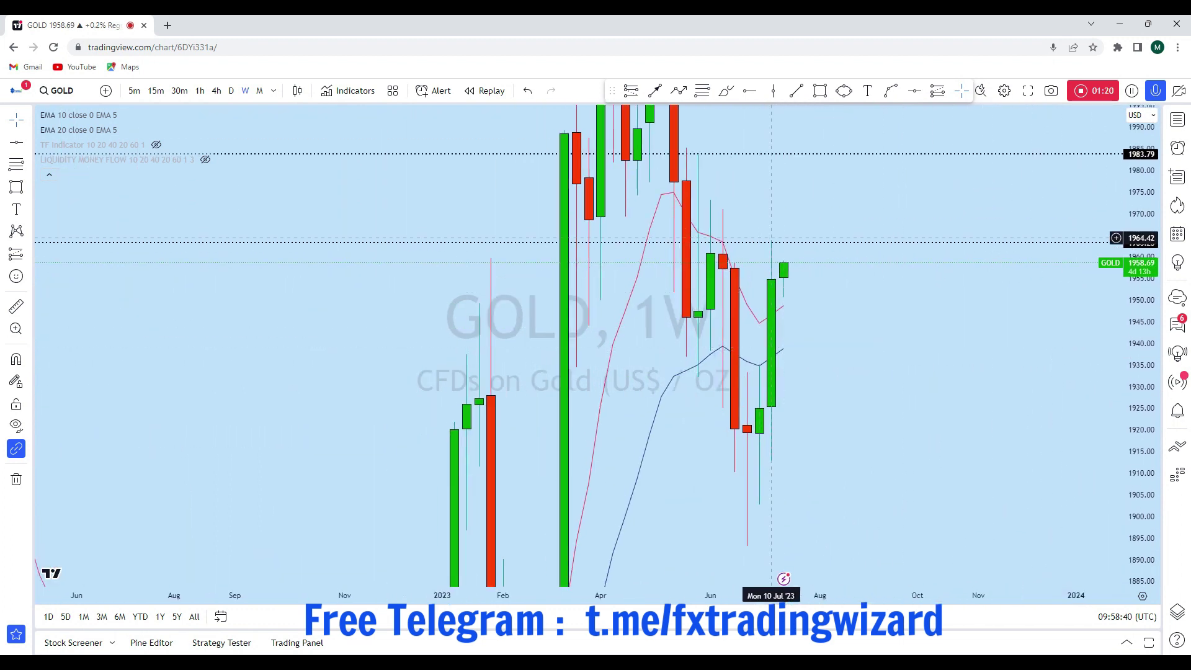
{"action": "scroll", "coordinate": [772, 158], "scroll_direction": "down", "scroll_amount": 2}
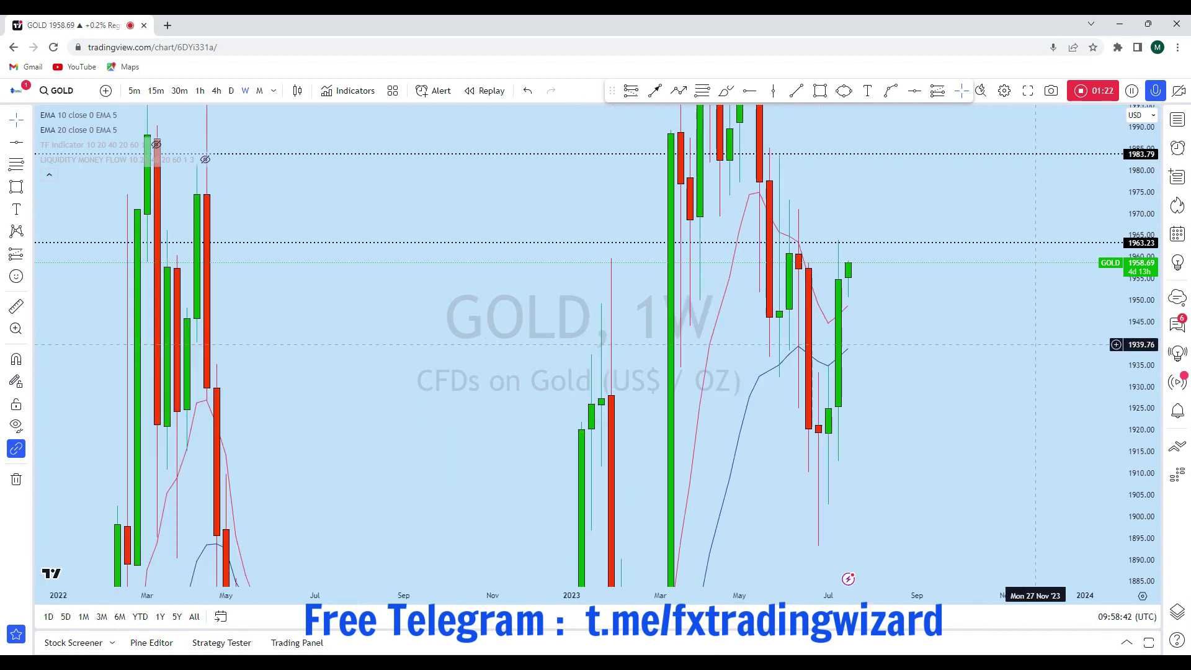
Step: Mark the high and low of the previous weekly candle with the Brush, and undo the marks
{"action": "left_click", "coordinate": [725, 91]}
{"action": "left_click_drag", "start_coordinate": [828, 234], "coordinate": [820, 235]}
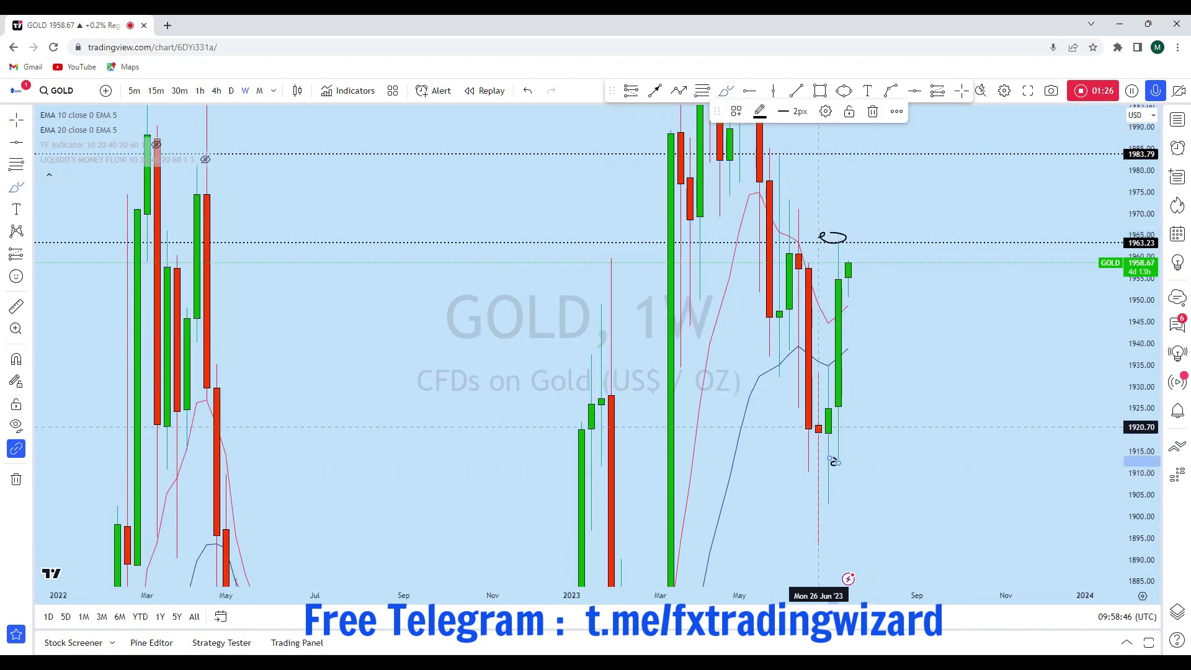
{"action": "left_click", "coordinate": [527, 91]}
Step: Sketch a Brush path from the latest weekly candle up past the 1963.23 line, and undo it
{"action": "scroll", "coordinate": [1078, 414], "scroll_direction": "down", "scroll_amount": 4}
{"action": "left_click_drag", "start_coordinate": [1143, 366], "coordinate": [1143, 505]}
{"action": "scroll", "coordinate": [944, 428], "scroll_direction": "up", "scroll_amount": 4}
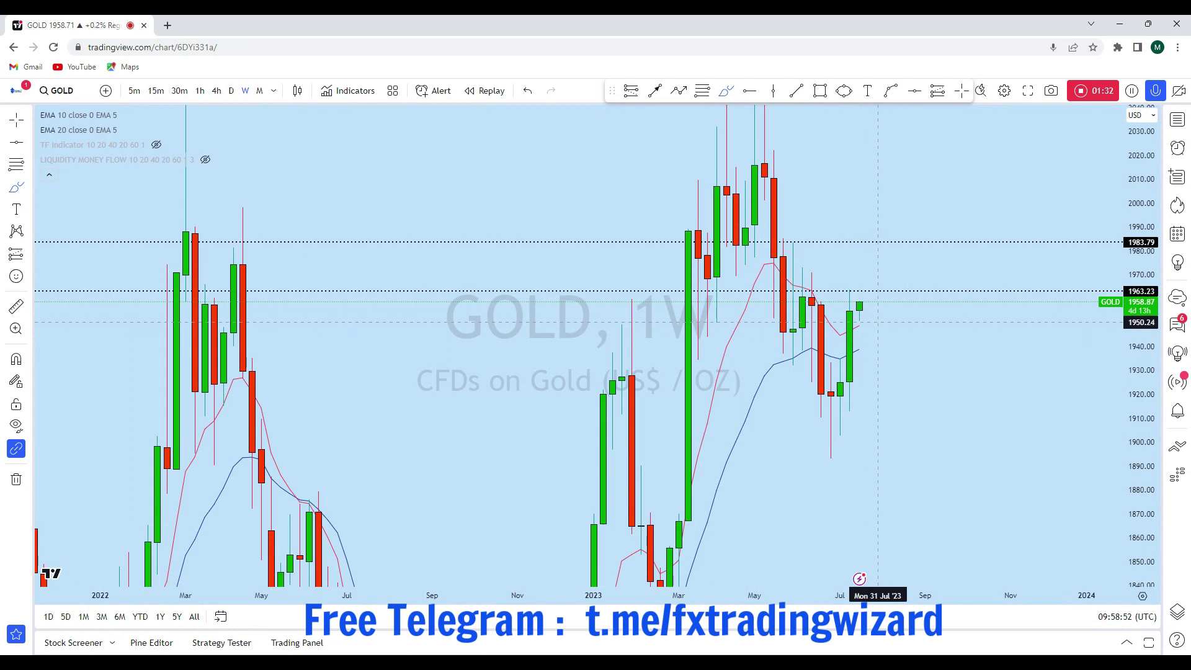
{"action": "left_click_drag", "start_coordinate": [1133, 462], "coordinate": [1144, 146]}
{"action": "left_click_drag", "start_coordinate": [878, 219], "coordinate": [887, 133]}
{"action": "left_click", "coordinate": [529, 91]}
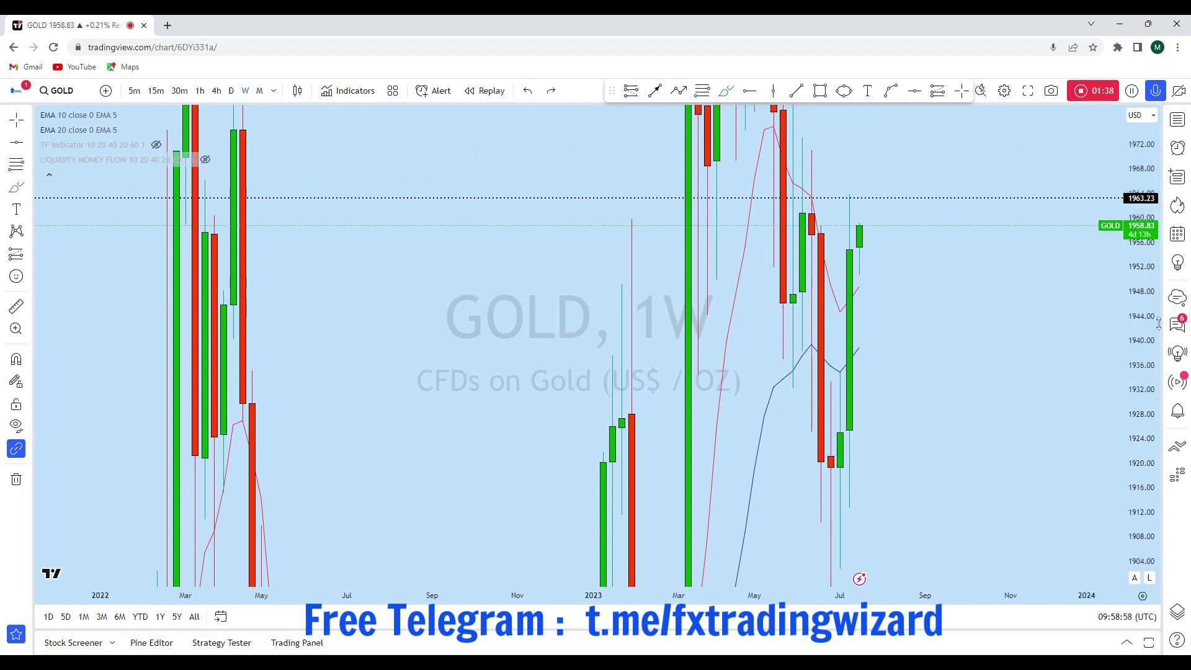
Step: Sketch a Brush path from the latest weekly candle up past the 1983.79 line, and undo it
{"action": "left_click_drag", "start_coordinate": [1149, 306], "coordinate": [1128, 438]}
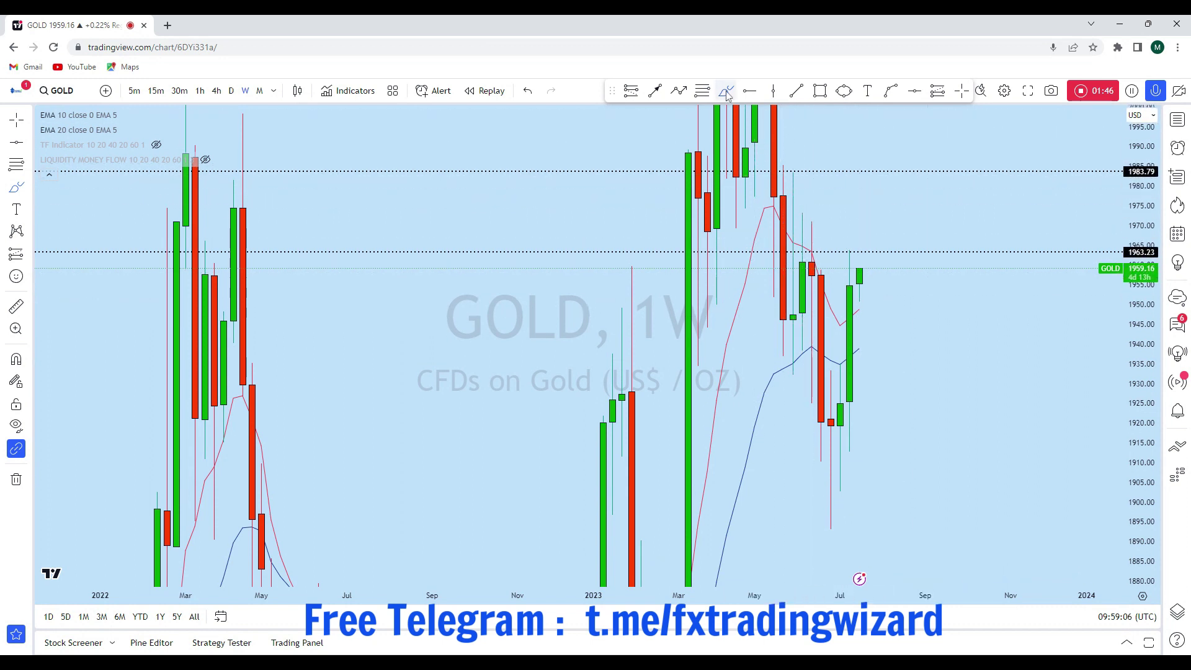
{"action": "mouse_move", "coordinate": [859, 277]}
{"action": "left_mouse_down"}
{"action": "mouse_move", "coordinate": [865, 214]}
{"action": "mouse_move", "coordinate": [897, 199]}
{"action": "mouse_move", "coordinate": [905, 143]}
{"action": "mouse_move", "coordinate": [926, 152]}
{"action": "mouse_move", "coordinate": [877, 146]}
{"action": "left_mouse_up"}
{"action": "left_click", "coordinate": [529, 91]}
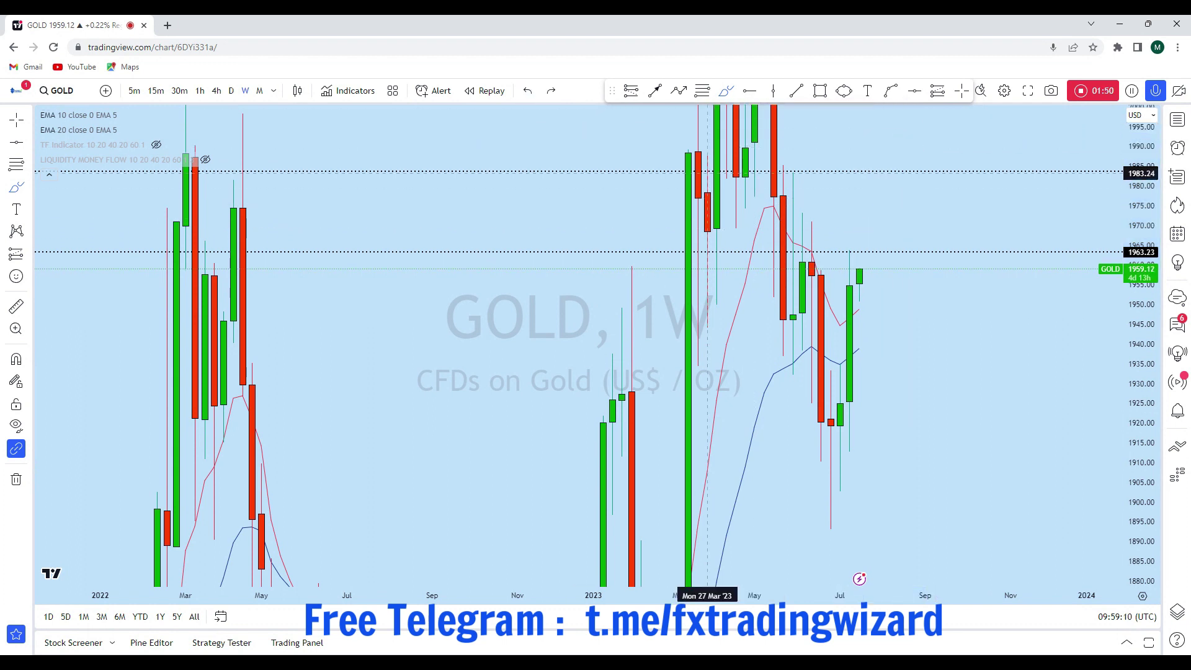
Step: Switch the chart to the daily timeframe
{"action": "left_click", "coordinate": [232, 91]}
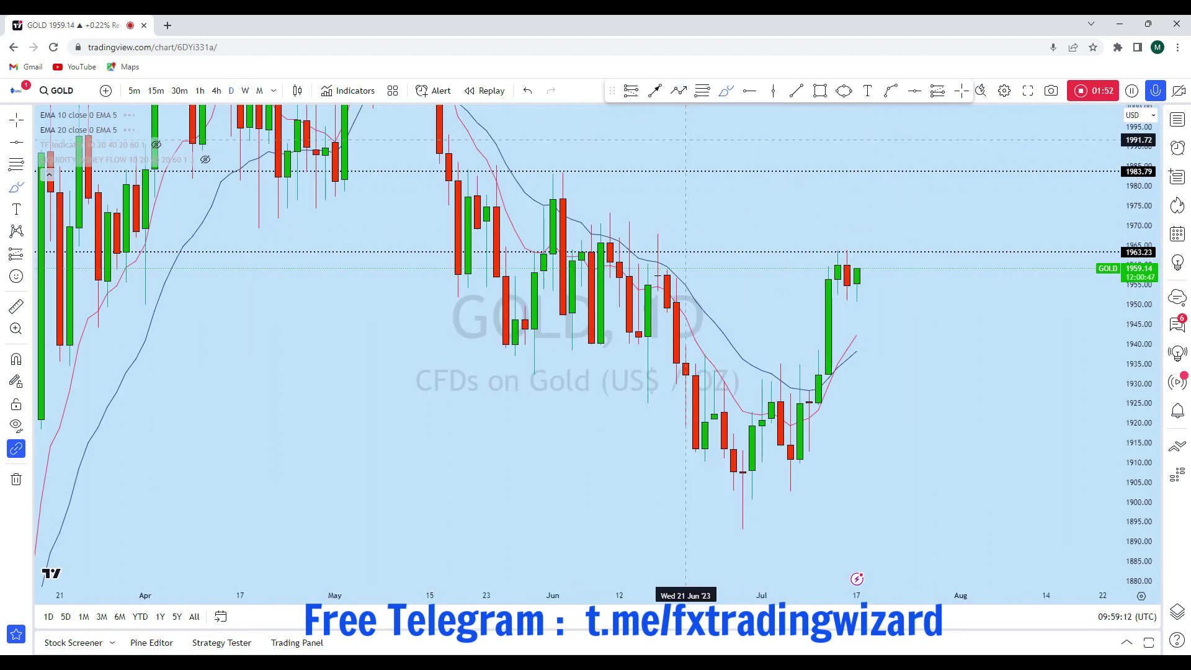
{"action": "scroll", "coordinate": [962, 309], "scroll_direction": "down", "scroll_amount": 3}
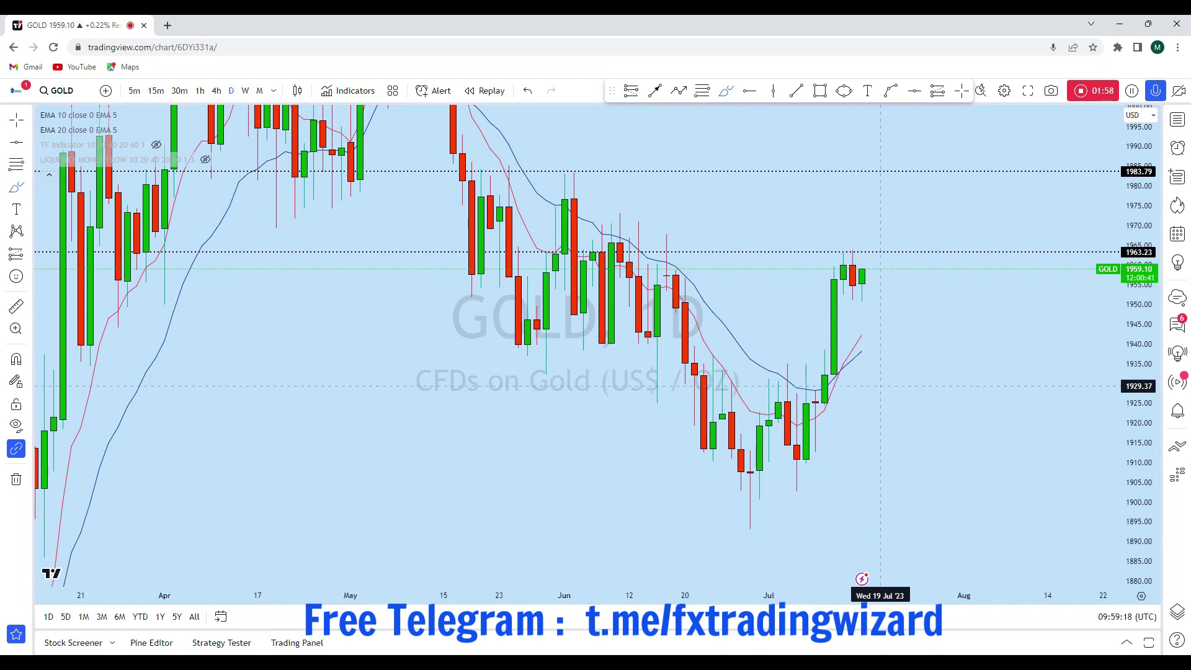
Step: Trace the July rise above the 1963.23 line and a pullback on the daily chart with the Brush, and undo the strokes
{"action": "mouse_move", "coordinate": [833, 443]}
{"action": "left_mouse_down"}
{"action": "mouse_move", "coordinate": [806, 447]}
{"action": "mouse_move", "coordinate": [799, 429]}
{"action": "mouse_move", "coordinate": [810, 436]}
{"action": "mouse_move", "coordinate": [834, 230]}
{"action": "left_mouse_up"}
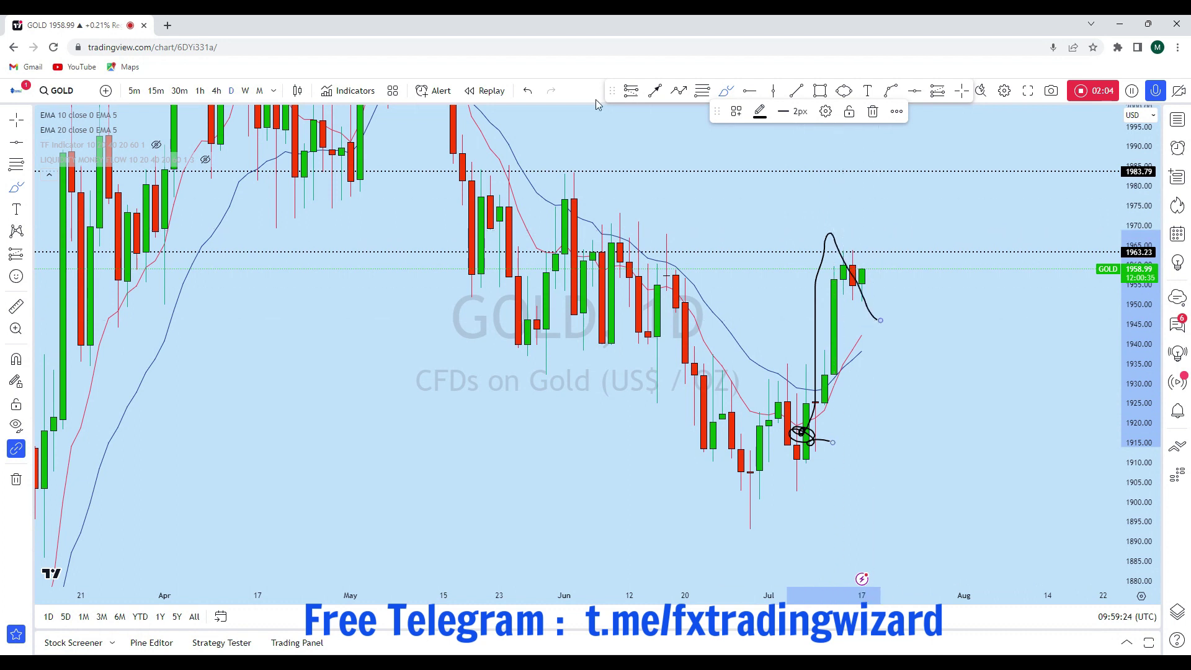
{"action": "key", "text": "ctrl+z"}
{"action": "key", "text": "ctrl+z"}
Step: Sketch a horizontal Brush stroke at about 1951 under the latest daily candles and a drop to about 1938, undoing both
{"action": "scroll", "coordinate": [782, 205], "scroll_direction": "up", "scroll_amount": 5}
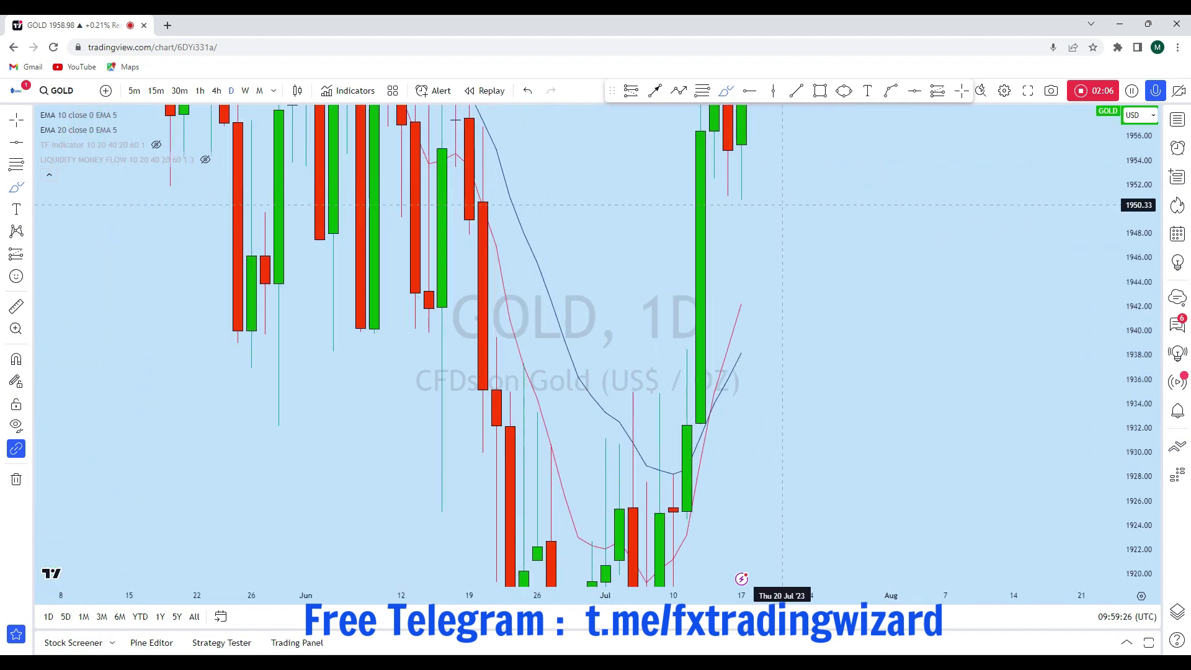
{"action": "left_click_drag", "start_coordinate": [729, 196], "coordinate": [887, 195]}
{"action": "key", "text": "ctrl+z"}
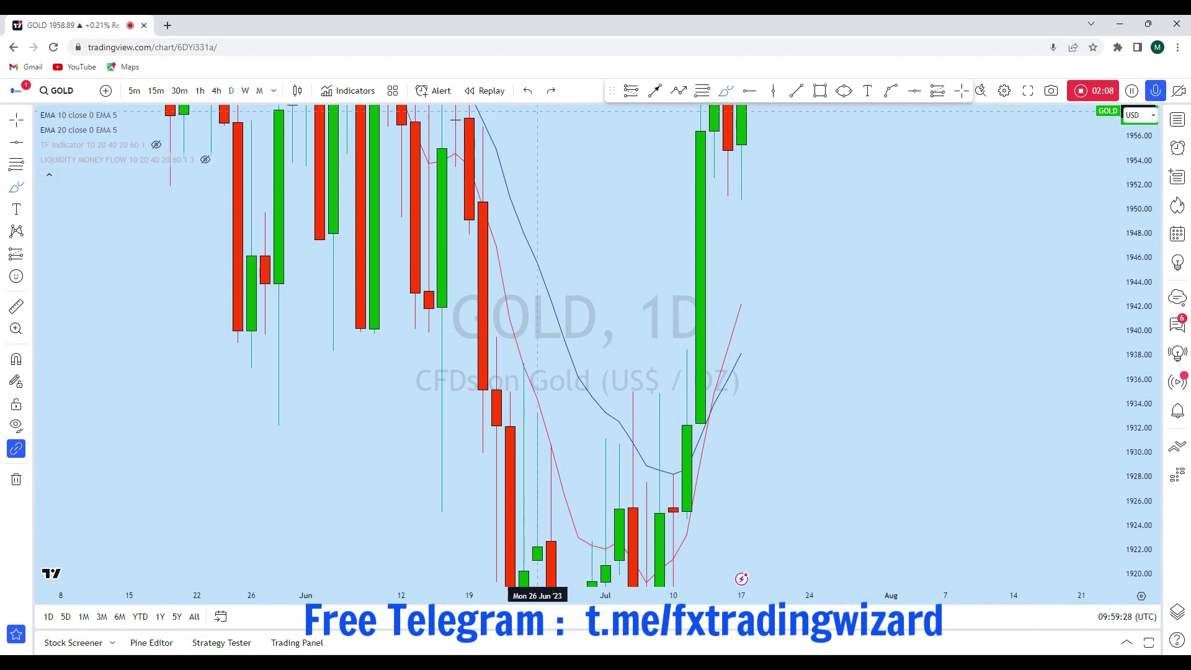
{"action": "left_click_drag", "start_coordinate": [812, 196], "coordinate": [850, 355]}
{"action": "key", "text": "ctrl+z"}
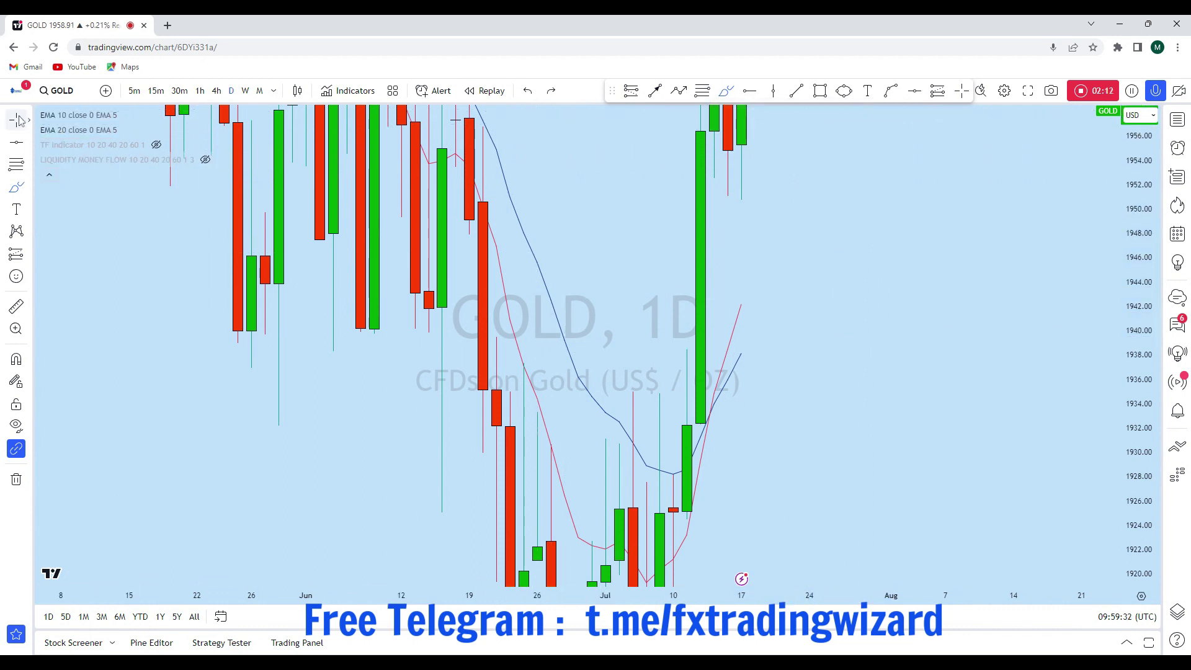
Step: Sketch Brush paths from the latest daily candle up through the 1963.23 line and down to about 1951, and undo them all
{"action": "key", "text": "alt+h"}
{"action": "left_click_drag", "start_coordinate": [946, 241], "coordinate": [912, 372]}
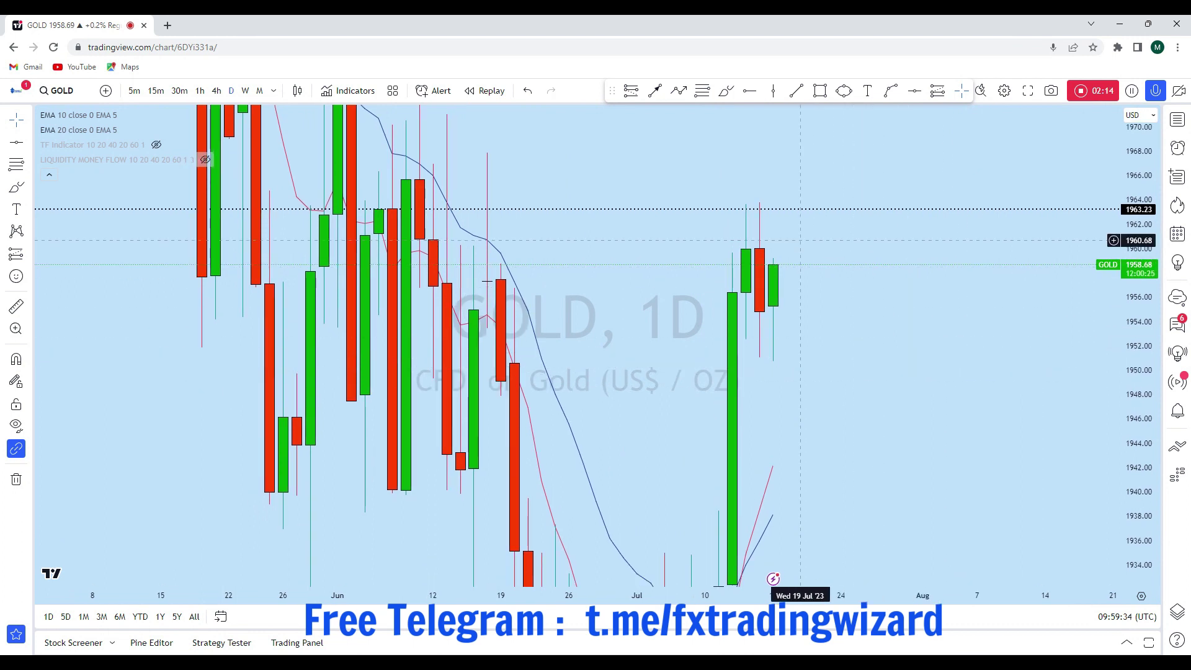
{"action": "left_click", "coordinate": [725, 93]}
{"action": "mouse_move", "coordinate": [774, 263]}
{"action": "left_mouse_down"}
{"action": "mouse_move", "coordinate": [783, 268]}
{"action": "mouse_move", "coordinate": [795, 204]}
{"action": "mouse_move", "coordinate": [760, 213]}
{"action": "left_mouse_up"}
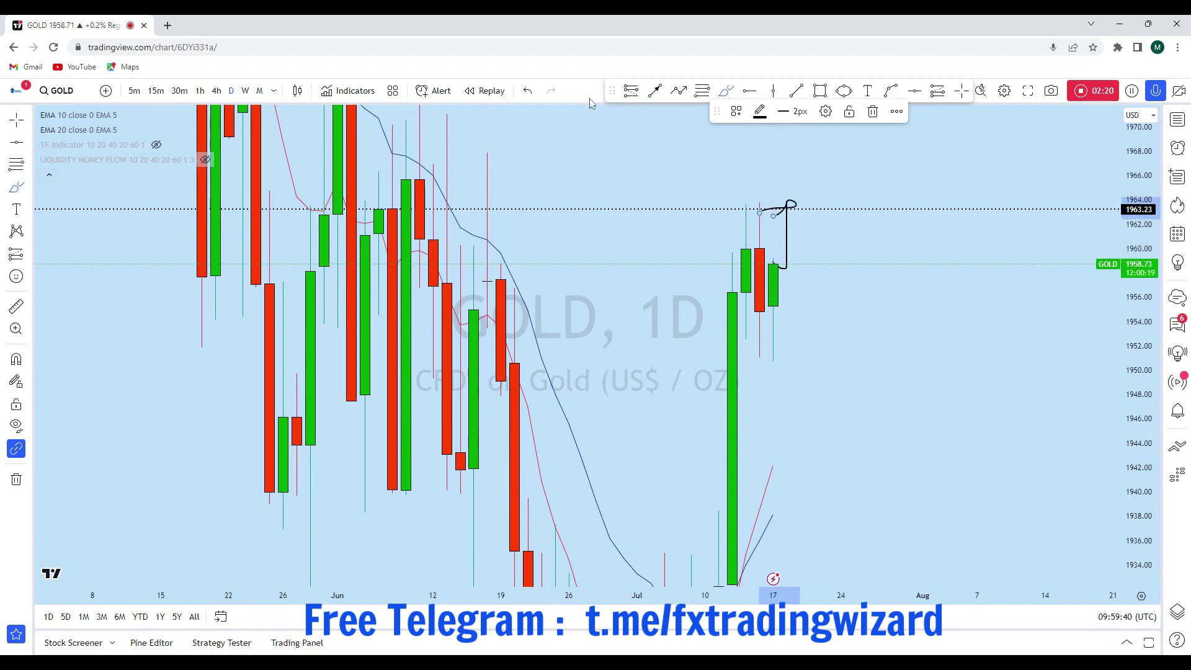
{"action": "left_click", "coordinate": [528, 90]}
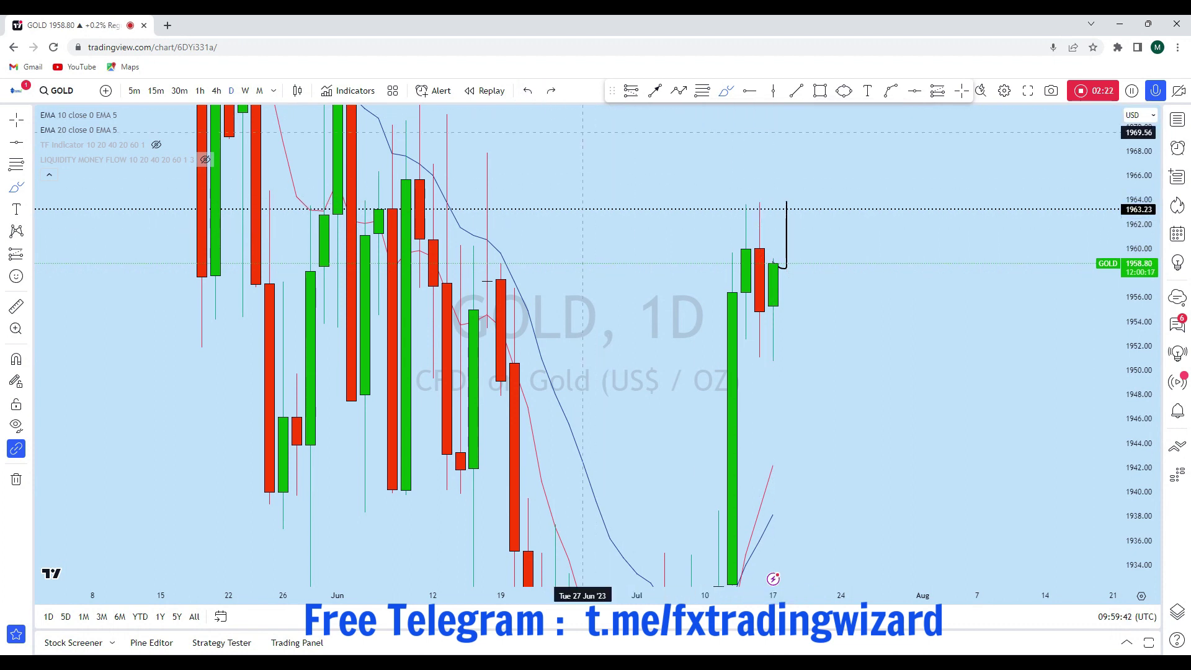
{"action": "mouse_move", "coordinate": [787, 360]}
{"action": "left_mouse_down"}
{"action": "mouse_move", "coordinate": [759, 359]}
{"action": "mouse_move", "coordinate": [776, 363]}
{"action": "mouse_move", "coordinate": [785, 335]}
{"action": "mouse_move", "coordinate": [800, 170]}
{"action": "left_mouse_up"}
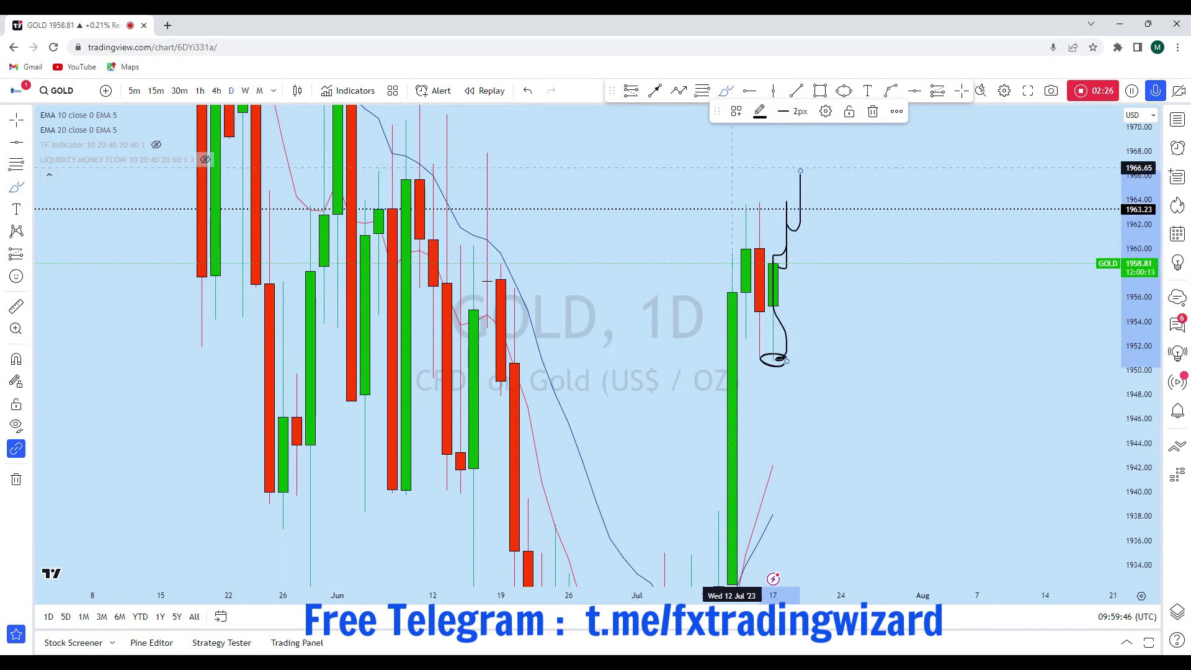
{"action": "left_click", "coordinate": [527, 91]}
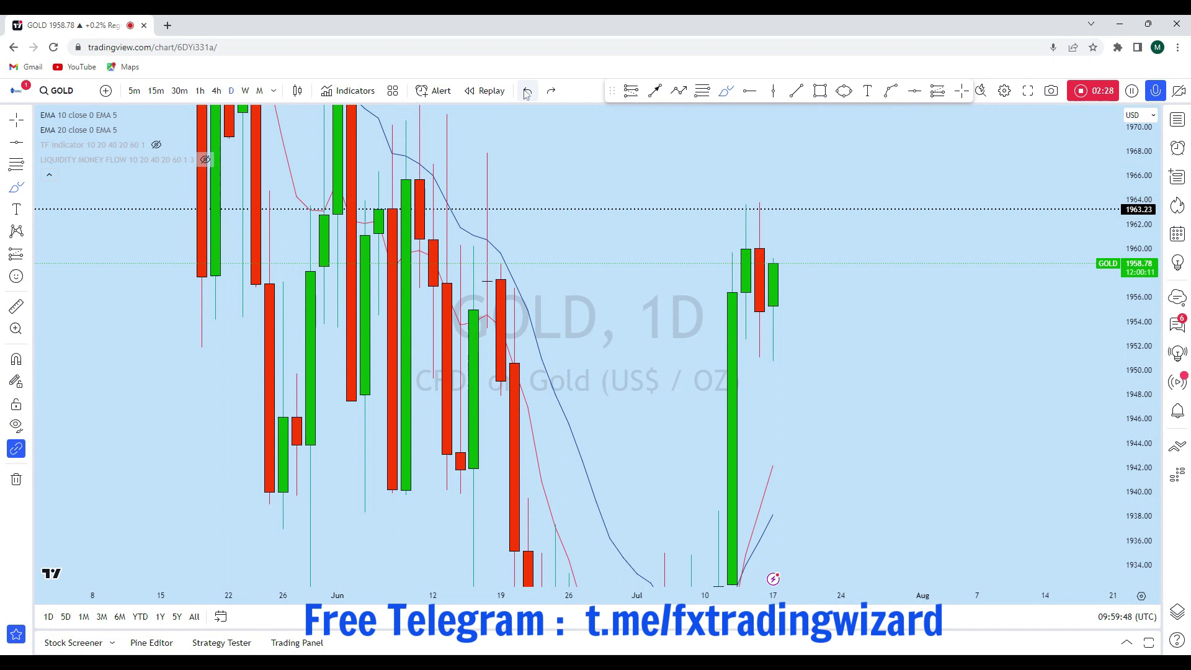
Step: Switch the chart to the 4-hour timeframe
{"action": "scroll", "coordinate": [911, 250], "scroll_direction": "down", "scroll_amount": 4}
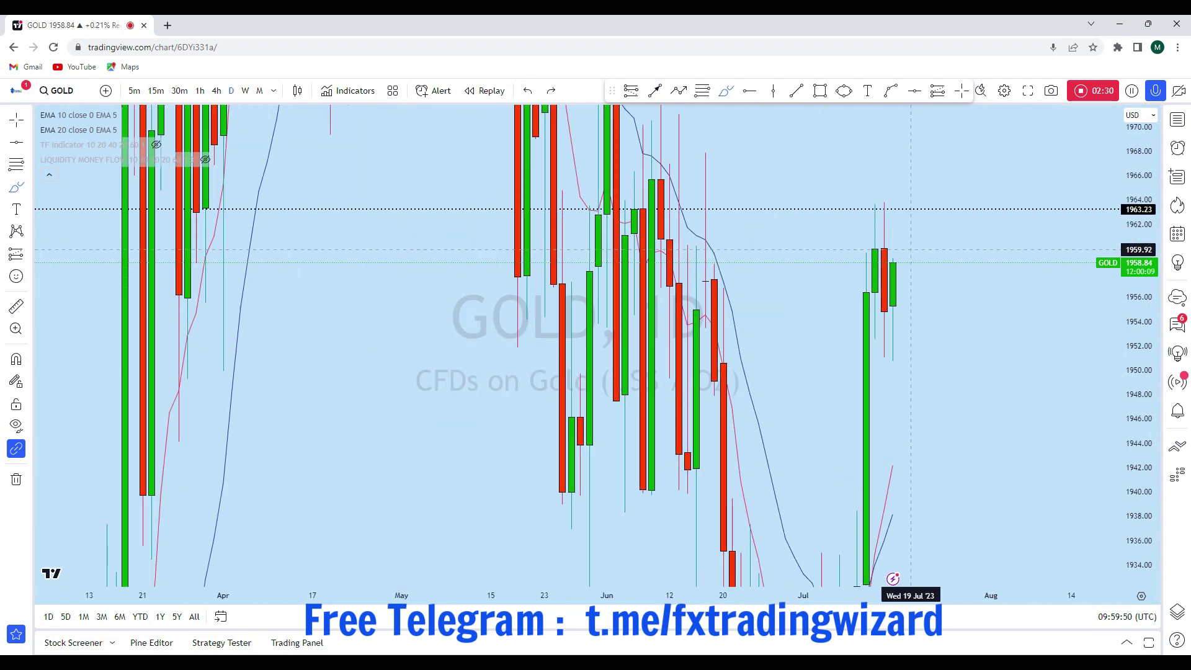
{"action": "left_click_drag", "start_coordinate": [1148, 385], "coordinate": [1145, 263]}
{"action": "scroll", "coordinate": [932, 242], "scroll_direction": "up", "scroll_amount": 2}
{"action": "left_click", "coordinate": [216, 91]}
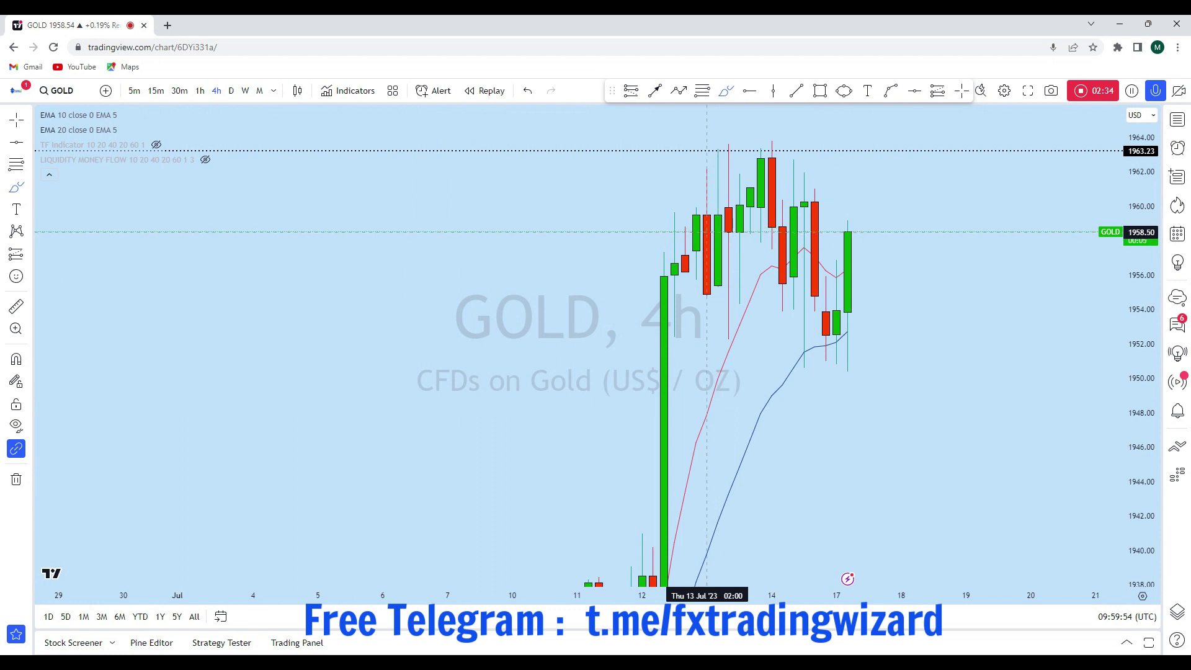
Step: Examine the 4-hour candles from the June decline to the mid-July rise below the 1963.23 line
{"action": "scroll", "coordinate": [955, 273], "scroll_direction": "down", "scroll_amount": 4}
{"action": "left_click_drag", "start_coordinate": [1128, 272], "coordinate": [1132, 397]}
{"action": "scroll", "coordinate": [1017, 354], "scroll_direction": "up", "scroll_amount": 3}
{"action": "scroll", "coordinate": [999, 346], "scroll_direction": "down", "scroll_amount": 3}
{"action": "scroll", "coordinate": [1016, 378], "scroll_direction": "up", "scroll_amount": 3}
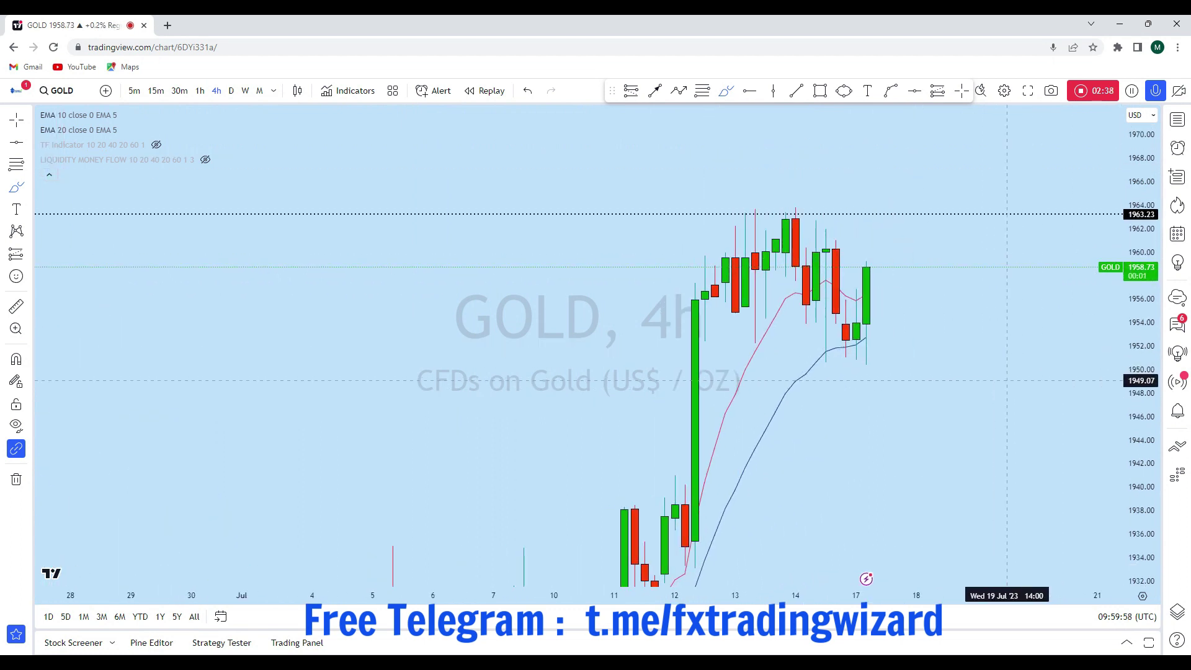
{"action": "scroll", "coordinate": [1007, 380], "scroll_direction": "down", "scroll_amount": 1}
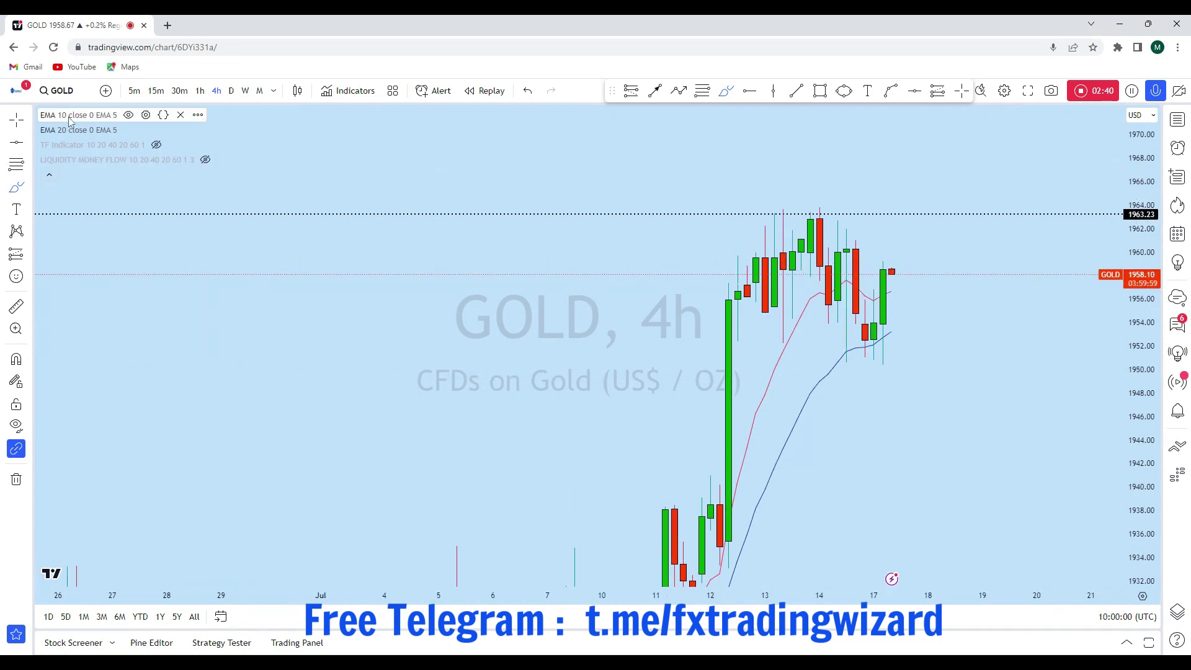
{"action": "left_click", "coordinate": [16, 120]}
{"action": "left_click_drag", "start_coordinate": [897, 480], "coordinate": [781, 319]}
{"action": "scroll", "coordinate": [788, 322], "scroll_direction": "down", "scroll_amount": 5}
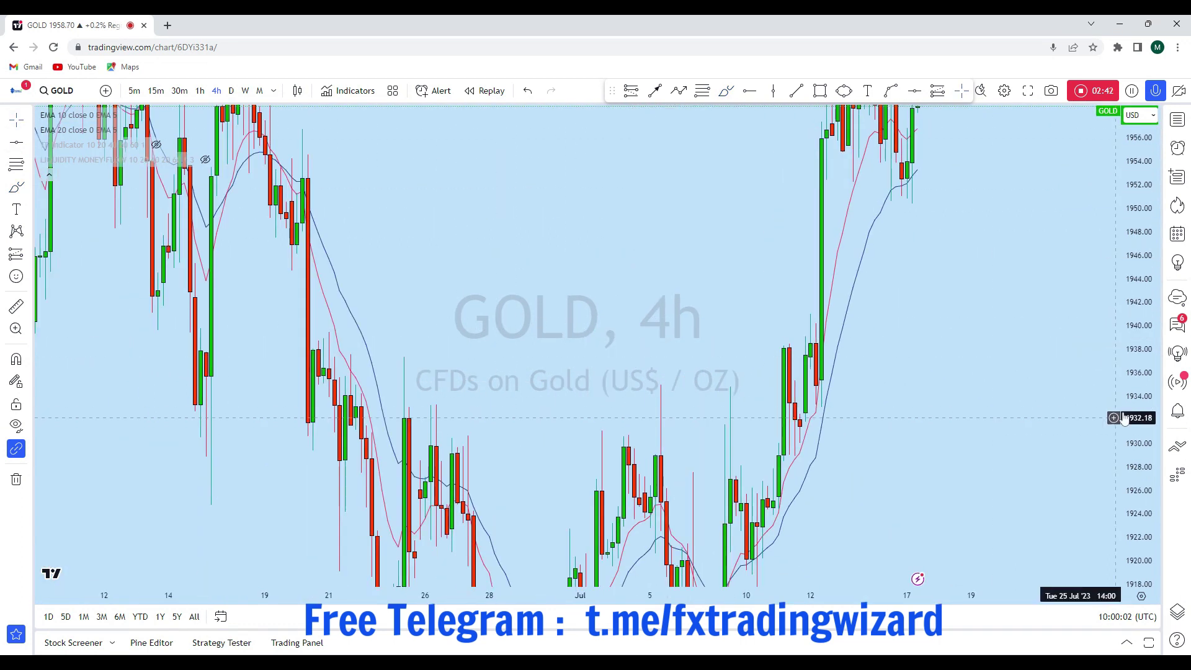
{"action": "left_click_drag", "start_coordinate": [1127, 422], "coordinate": [1129, 524]}
{"action": "scroll", "coordinate": [943, 416], "scroll_direction": "up", "scroll_amount": 3}
Step: Trace the July 12 rise from about 1933 and the swings beneath the 1963.23 line with the Brush, and undo the strokes
{"action": "left_click", "coordinate": [730, 92]}
{"action": "mouse_move", "coordinate": [722, 384]}
{"action": "left_mouse_down"}
{"action": "mouse_move", "coordinate": [734, 217]}
{"action": "mouse_move", "coordinate": [750, 191]}
{"action": "left_mouse_up"}
{"action": "mouse_move", "coordinate": [769, 247]}
{"action": "left_mouse_down"}
{"action": "mouse_move", "coordinate": [780, 189]}
{"action": "mouse_move", "coordinate": [804, 260]}
{"action": "mouse_move", "coordinate": [842, 251]}
{"action": "mouse_move", "coordinate": [856, 197]}
{"action": "mouse_move", "coordinate": [872, 188]}
{"action": "left_mouse_up"}
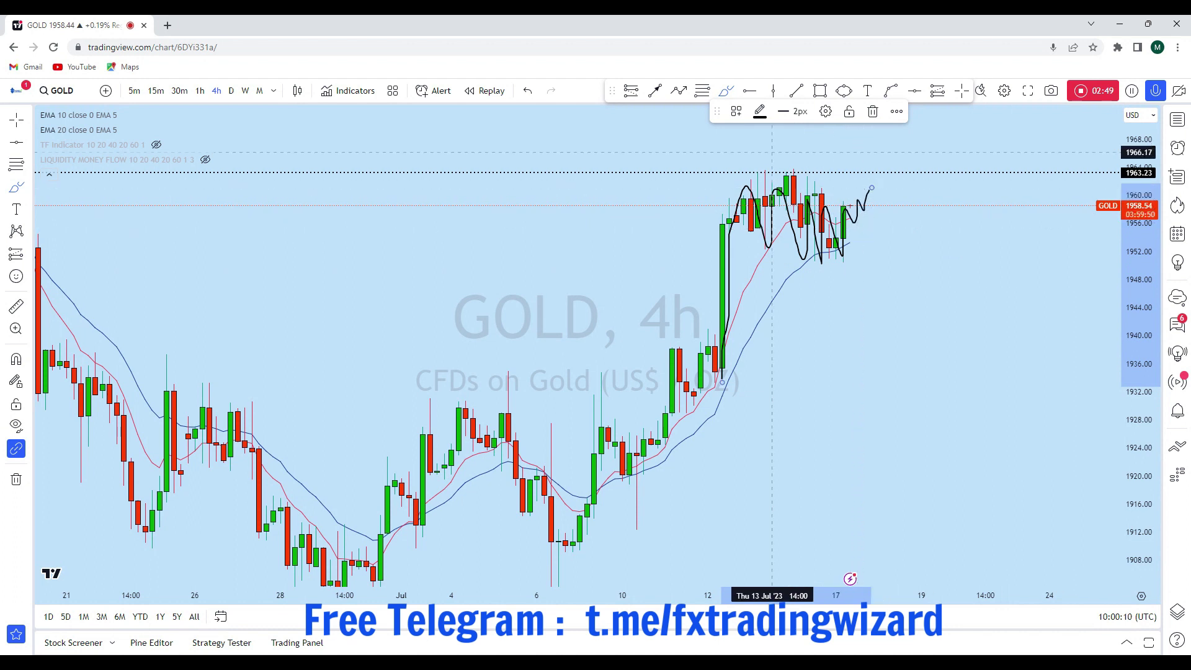
{"action": "left_click", "coordinate": [527, 90]}
Step: Circle the recent 4-hour candle lows at about 1950 with the Brush, stroke down through the latest candles, and undo these marks
{"action": "left_click_drag", "start_coordinate": [829, 265], "coordinate": [814, 271]}
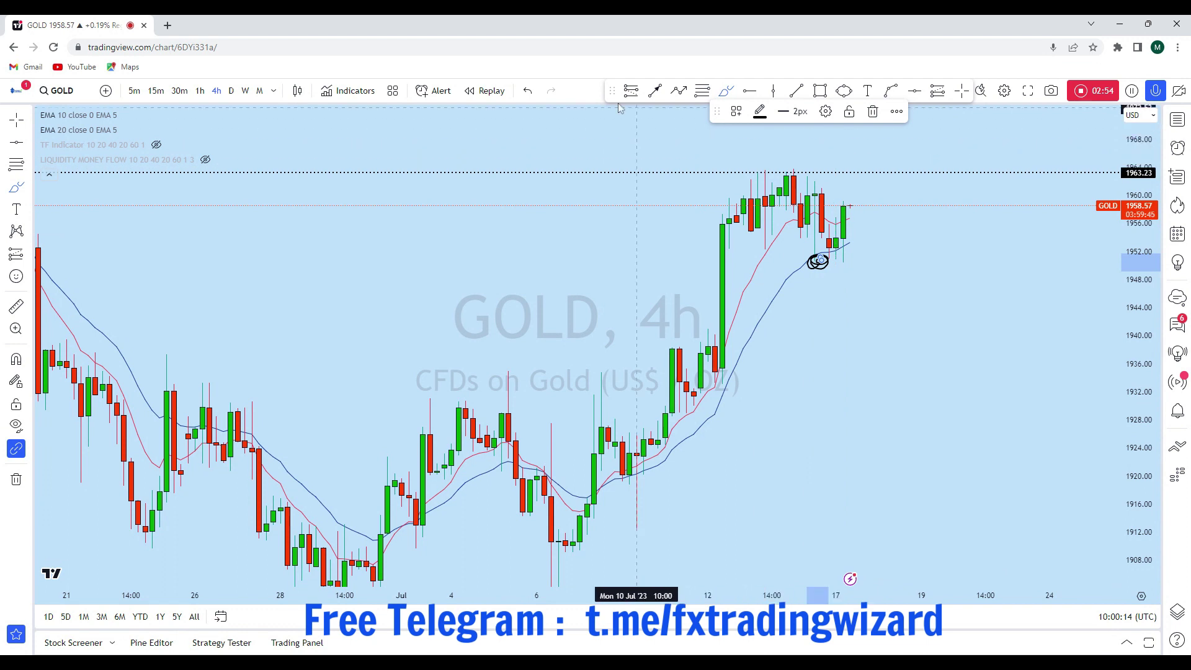
{"action": "left_click", "coordinate": [528, 91]}
{"action": "left_click_drag", "start_coordinate": [858, 261], "coordinate": [843, 262]}
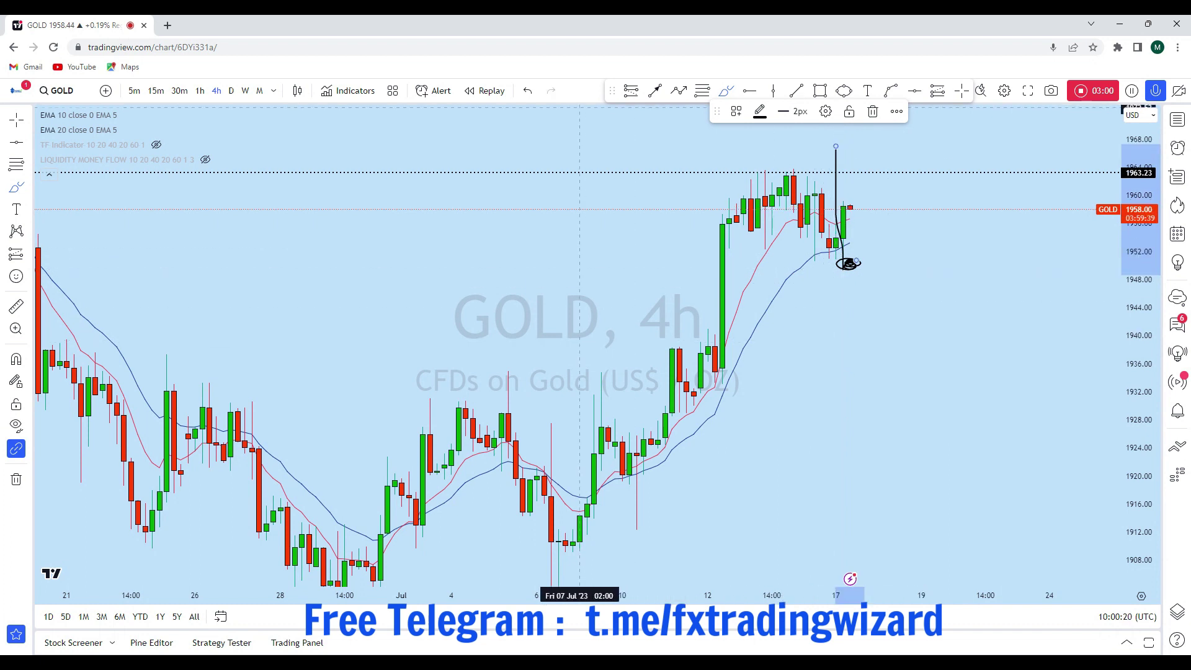
{"action": "left_click", "coordinate": [528, 91]}
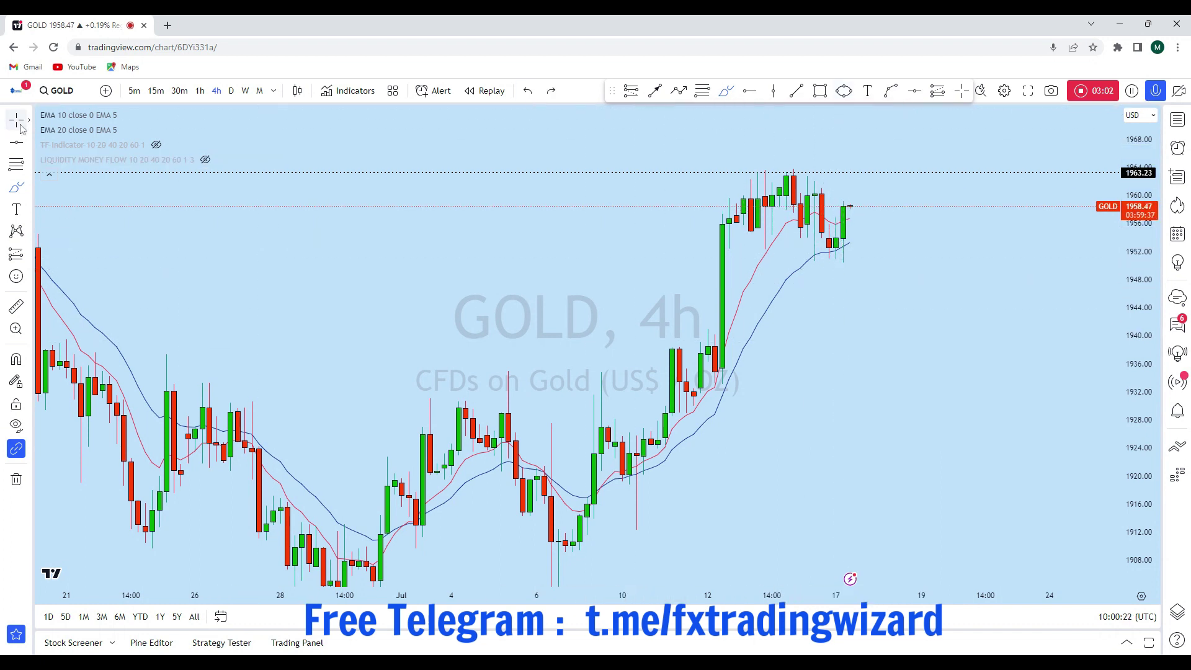
Step: Sketch and undo a Brush path from the latest 4-hour candle down to about 1957 and up to 1963, and switch to the 1-hour timeframe
{"action": "scroll", "coordinate": [903, 335], "scroll_direction": "up", "scroll_amount": 5}
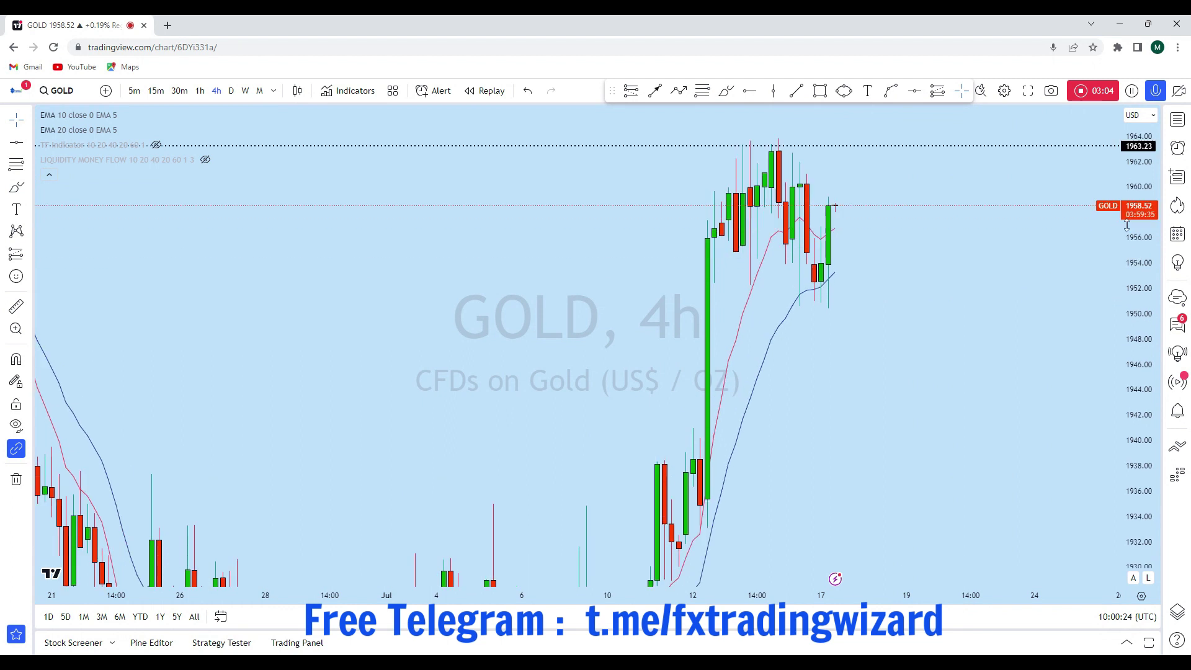
{"action": "left_click_drag", "start_coordinate": [780, 228], "coordinate": [891, 335]}
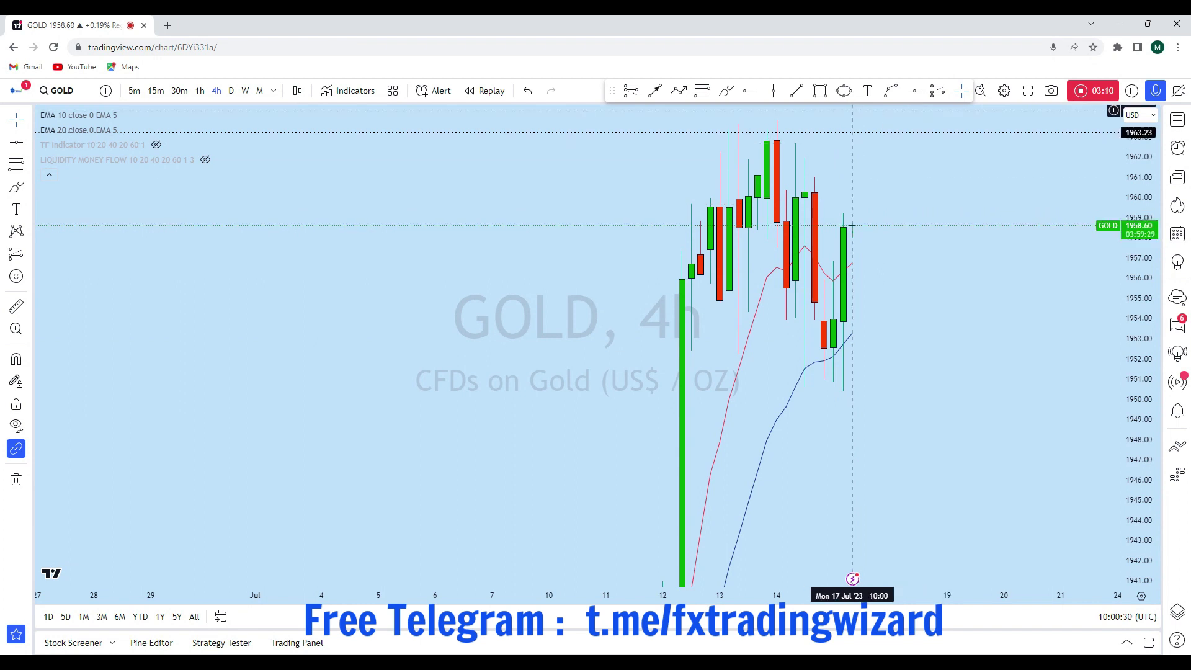
{"action": "mouse_move", "coordinate": [852, 227]}
{"action": "left_mouse_down"}
{"action": "mouse_move", "coordinate": [863, 255]}
{"action": "mouse_move", "coordinate": [881, 134]}
{"action": "left_mouse_up"}
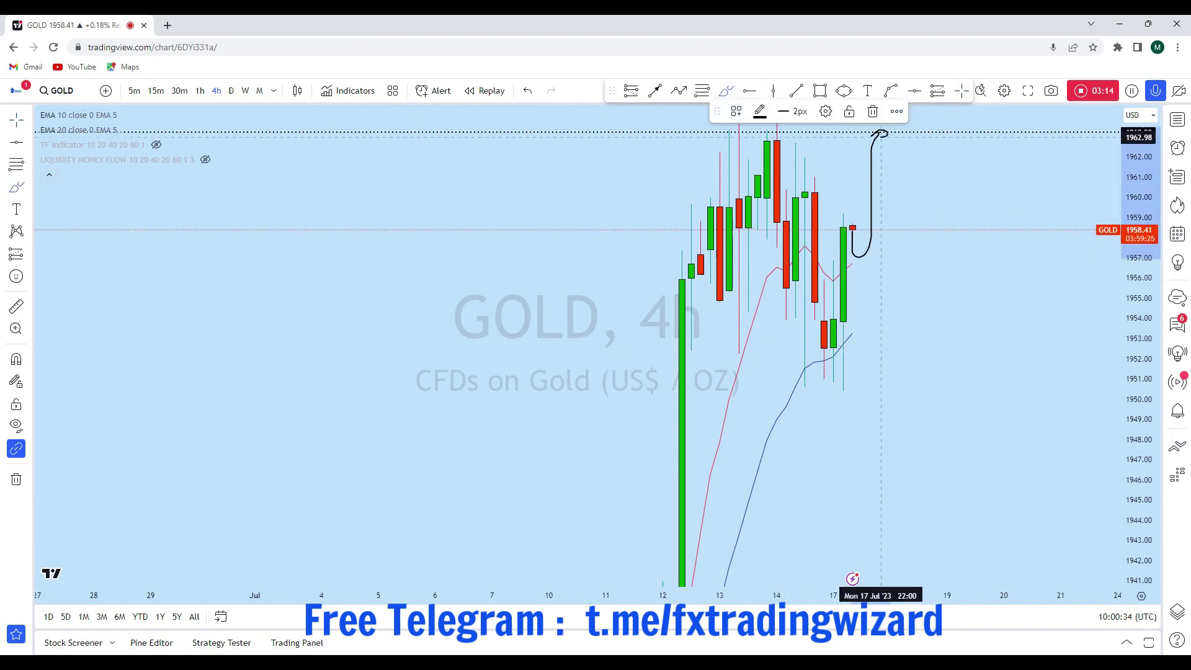
{"action": "key", "text": "ctrl+z"}
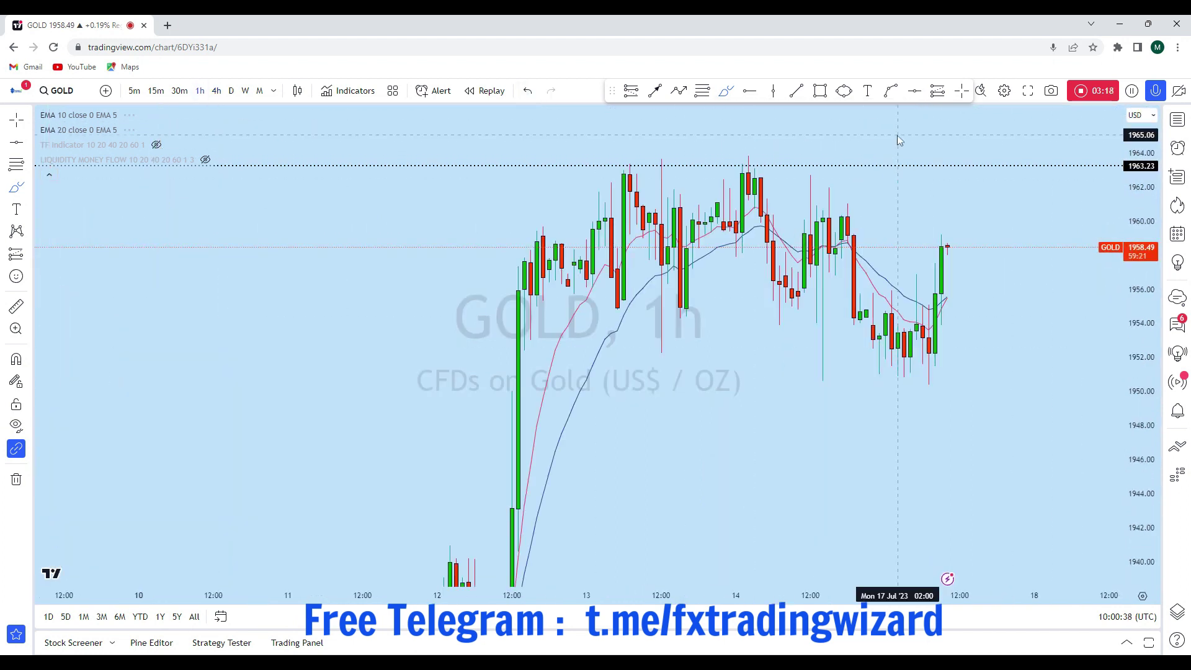
Step: Trace the latest 1-hour drop, the repeated lows near 1951 and the rebound to about 1959 with the Brush, and undo the stroke
{"action": "scroll", "coordinate": [1001, 260], "scroll_direction": "down", "scroll_amount": 8}
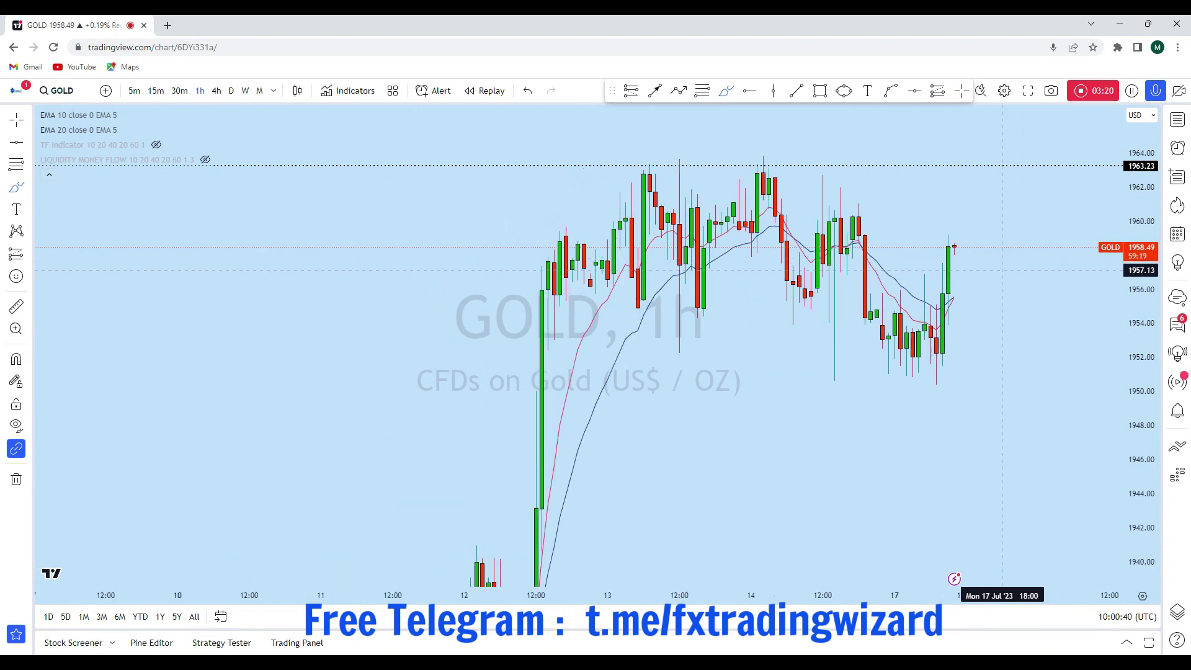
{"action": "mouse_move", "coordinate": [945, 221]}
{"action": "left_mouse_down"}
{"action": "mouse_move", "coordinate": [954, 339]}
{"action": "mouse_move", "coordinate": [971, 334]}
{"action": "mouse_move", "coordinate": [982, 358]}
{"action": "mouse_move", "coordinate": [993, 332]}
{"action": "mouse_move", "coordinate": [1009, 337]}
{"action": "left_mouse_up"}
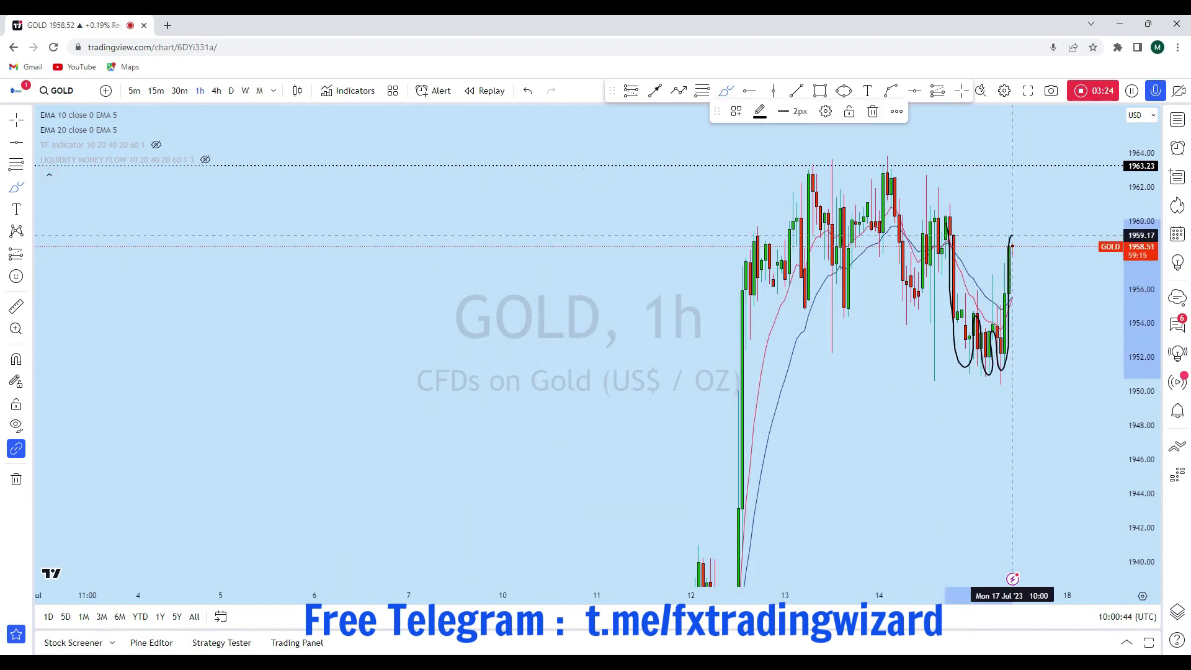
{"action": "left_click", "coordinate": [527, 90]}
Step: Draw a rising trend line from about 1953.93 at 14 July 14:00 through the latest 1-hour candles to about 1960
{"action": "scroll", "coordinate": [881, 117], "scroll_direction": "up", "scroll_amount": 3}
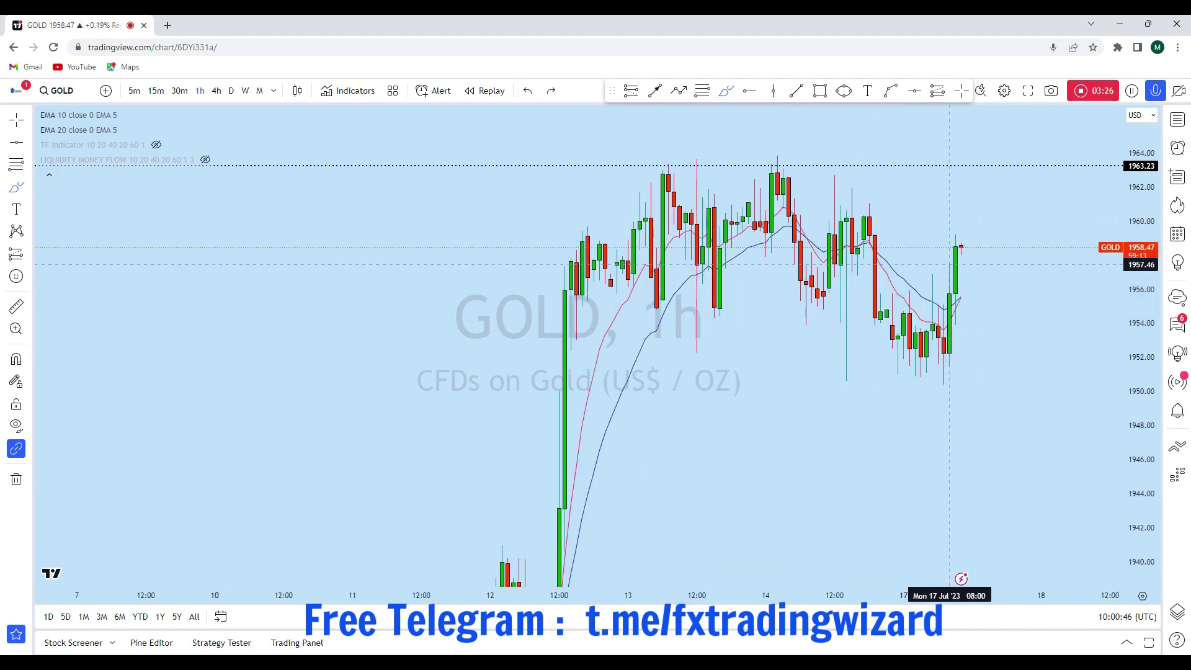
{"action": "left_click", "coordinate": [795, 91]}
{"action": "left_click", "coordinate": [846, 324]}
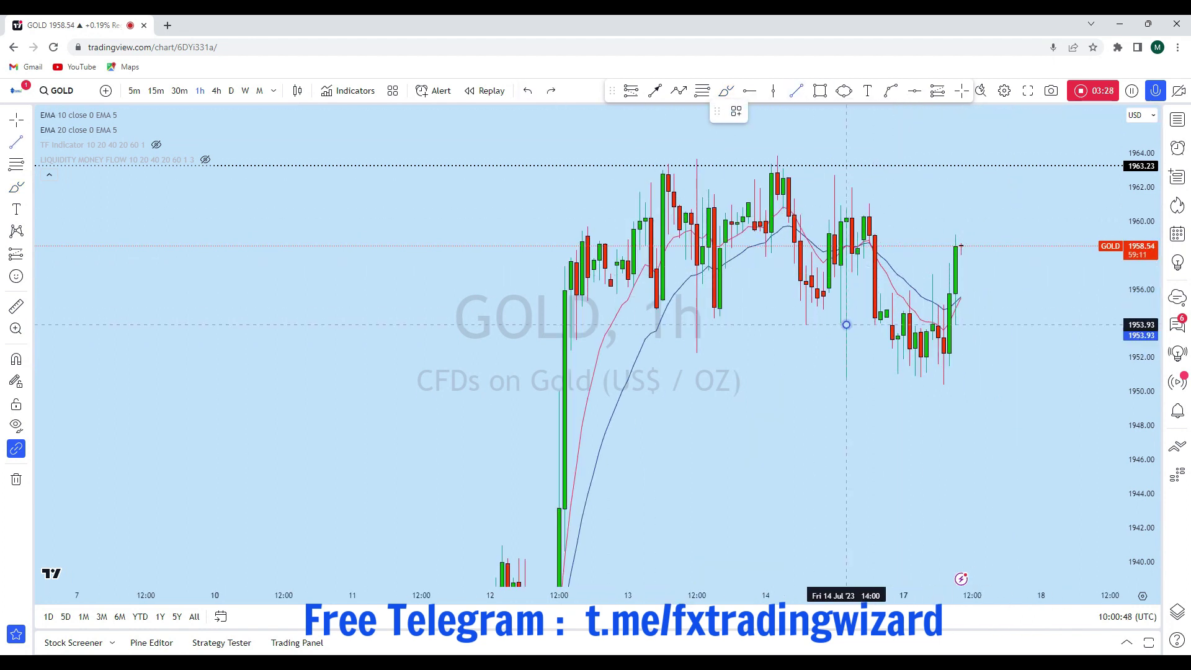
{"action": "left_click", "coordinate": [1030, 221]}
Step: Mark the trend line at about 1956 with the Brush, sketch a path from the latest candle above 1963.23, and undo the strokes
{"action": "left_click_drag", "start_coordinate": [1029, 231], "coordinate": [956, 263]}
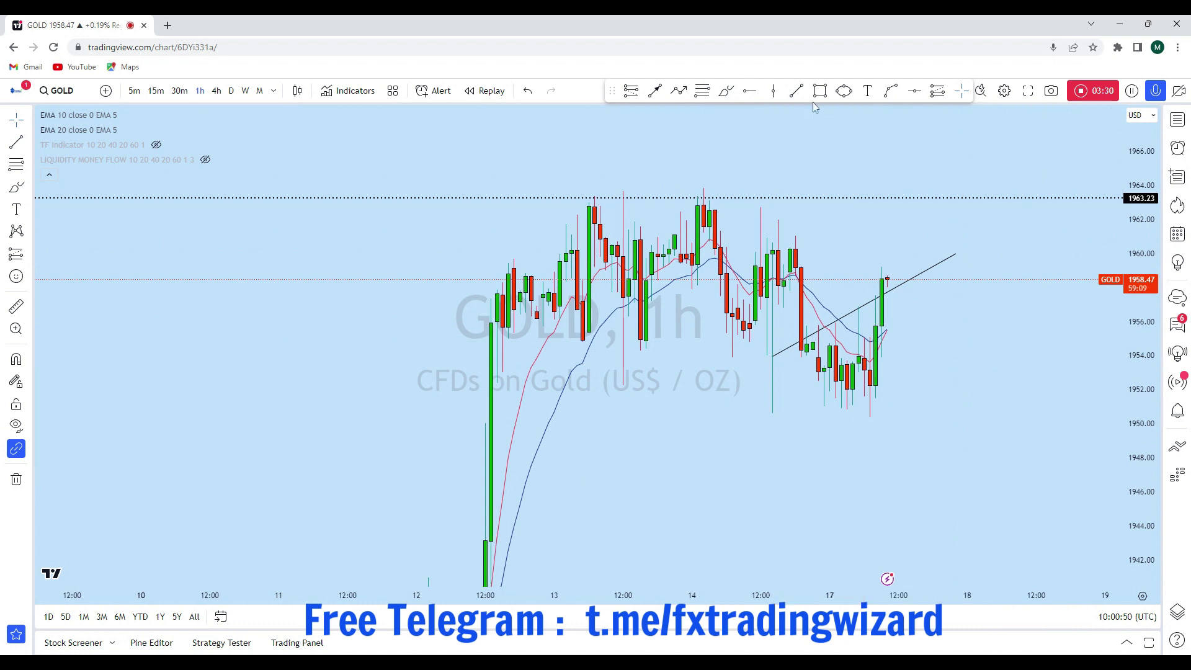
{"action": "left_click", "coordinate": [725, 91]}
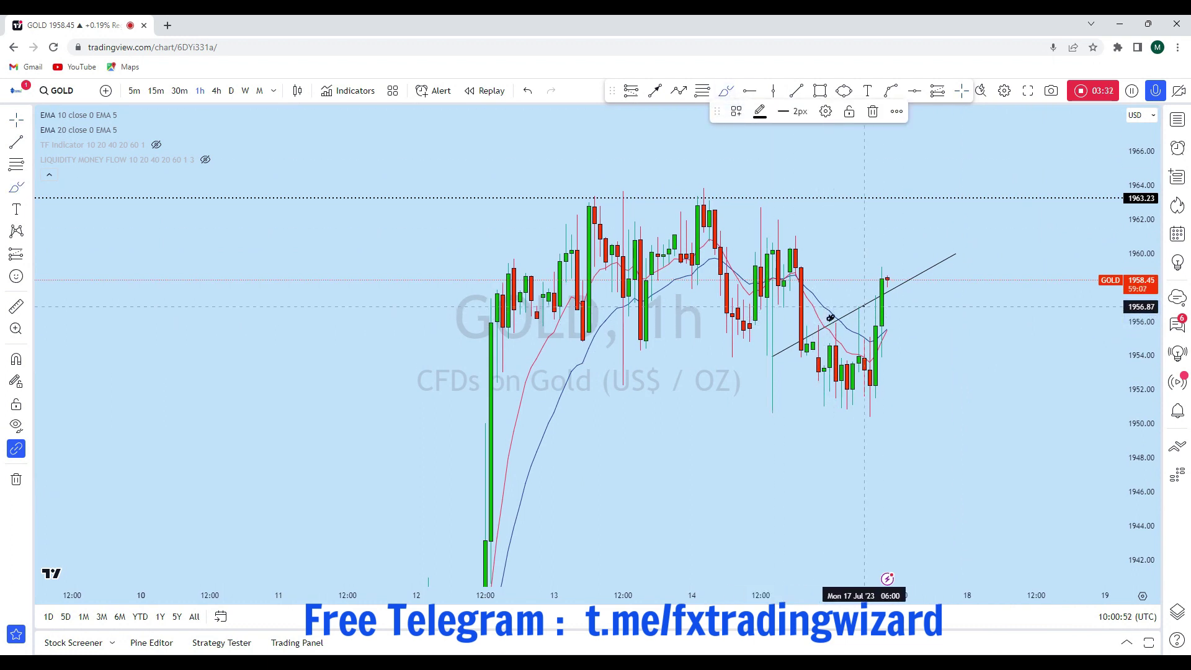
{"action": "mouse_move", "coordinate": [893, 277]}
{"action": "left_mouse_down"}
{"action": "mouse_move", "coordinate": [898, 303]}
{"action": "mouse_move", "coordinate": [933, 171]}
{"action": "mouse_move", "coordinate": [909, 184]}
{"action": "left_mouse_up"}
{"action": "left_click", "coordinate": [535, 92]}
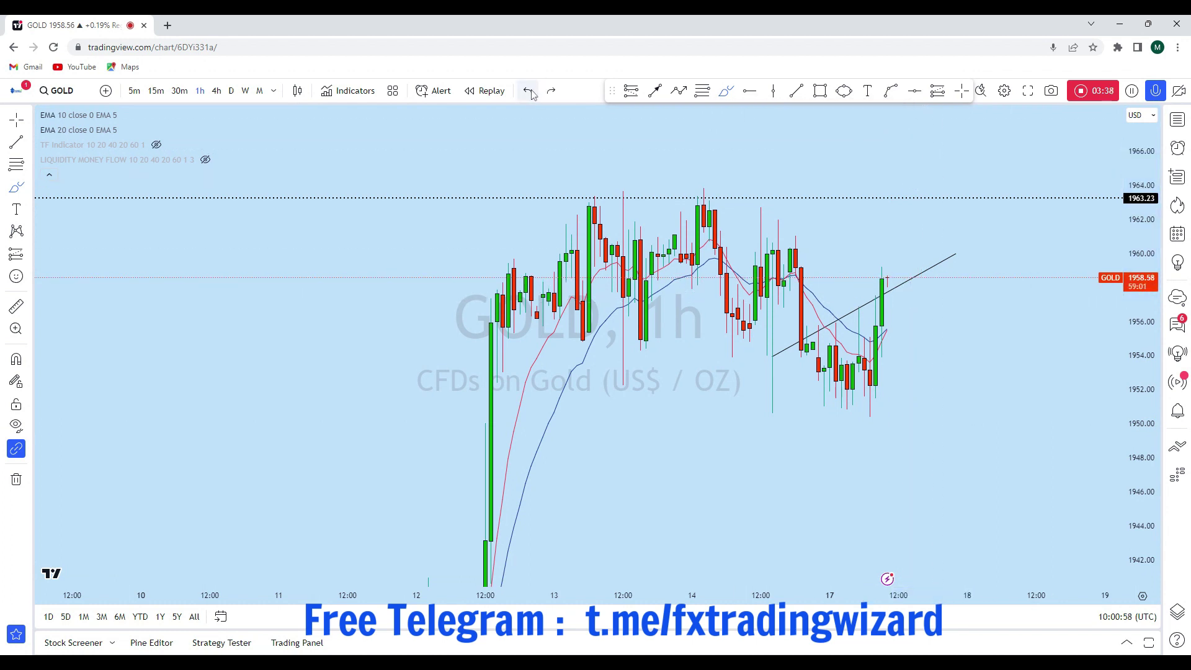
Step: Draw a small circle at about 1957 just below the trend line, next to the latest 1-hour candle
{"action": "scroll", "coordinate": [937, 236], "scroll_direction": "up", "scroll_amount": 3}
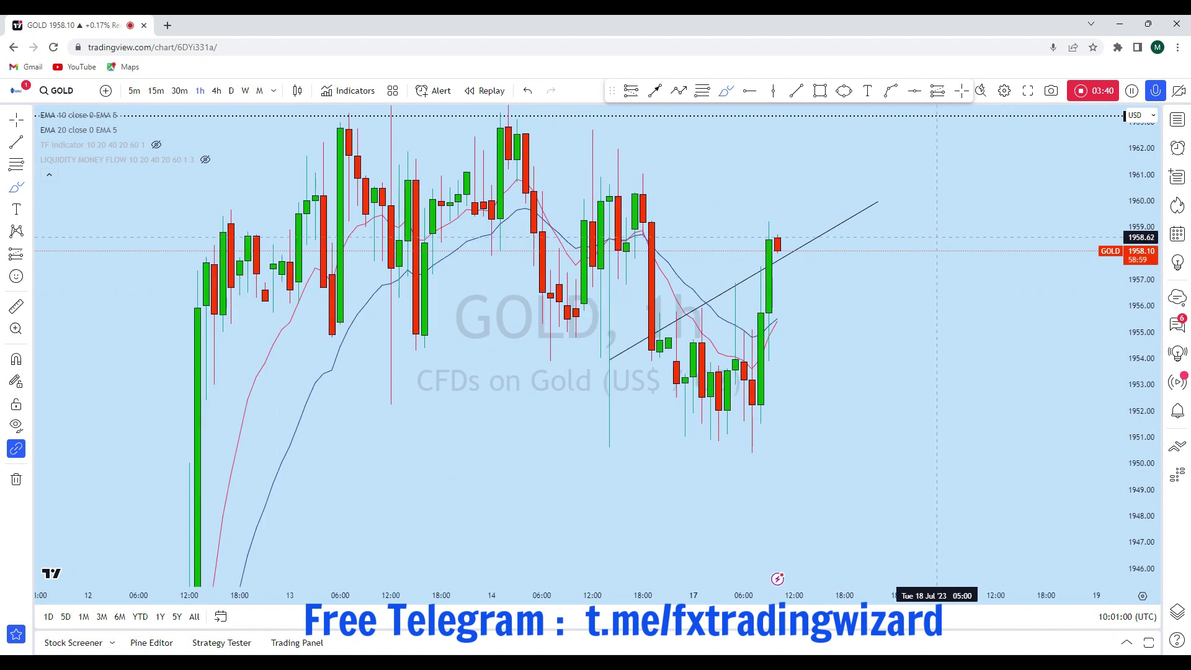
{"action": "left_click", "coordinate": [844, 91]}
{"action": "left_click", "coordinate": [777, 291]}
{"action": "left_click", "coordinate": [828, 263]}
{"action": "left_click", "coordinate": [836, 283]}
Step: Draw an arrow from inside the circle at about 1956.49 up to the 1963.23 line
{"action": "left_click_drag", "start_coordinate": [1013, 277], "coordinate": [930, 391]}
{"action": "scroll", "coordinate": [949, 347], "scroll_direction": "down", "scroll_amount": 3}
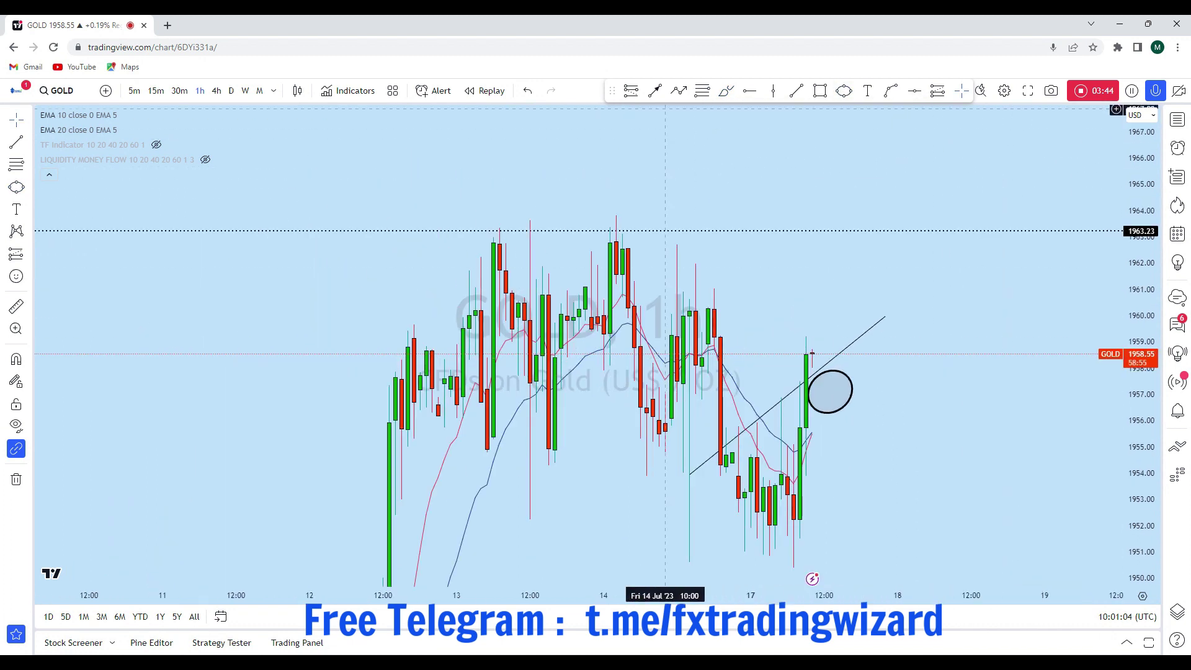
{"action": "left_click", "coordinate": [655, 91]}
{"action": "left_click", "coordinate": [823, 408]}
{"action": "left_click", "coordinate": [891, 232]}
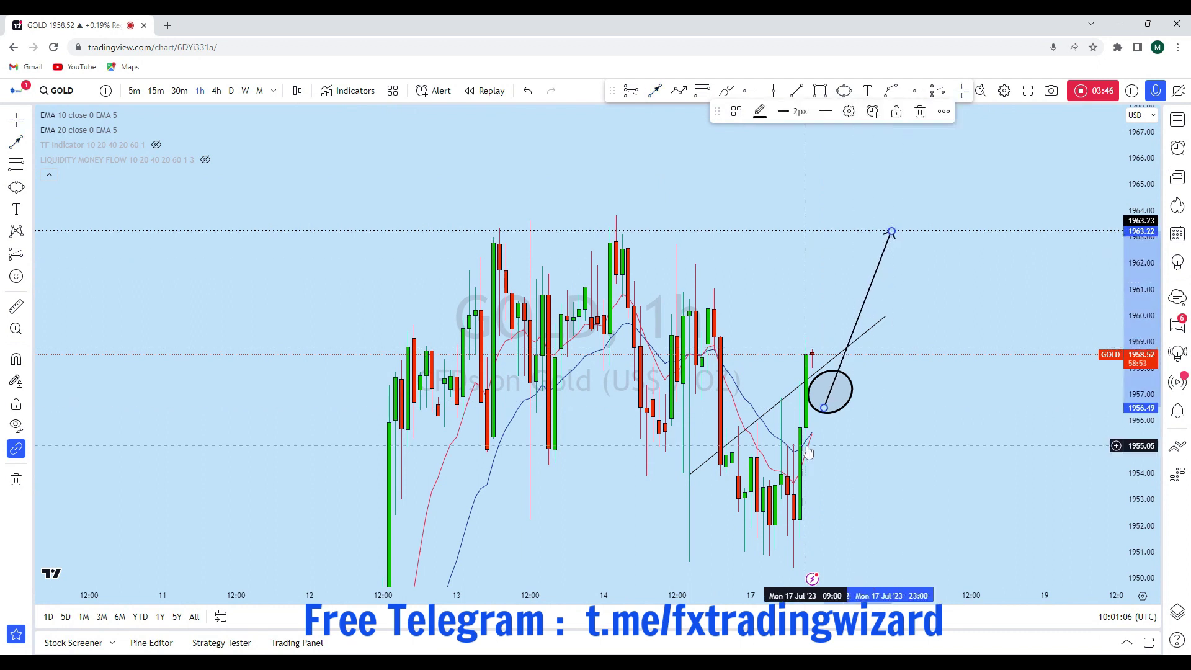
Step: Draw a second, steeper arrow from the circle's edge at about 1957.25 past the 1963.23 line to above 1967
{"action": "left_click", "coordinate": [654, 91]}
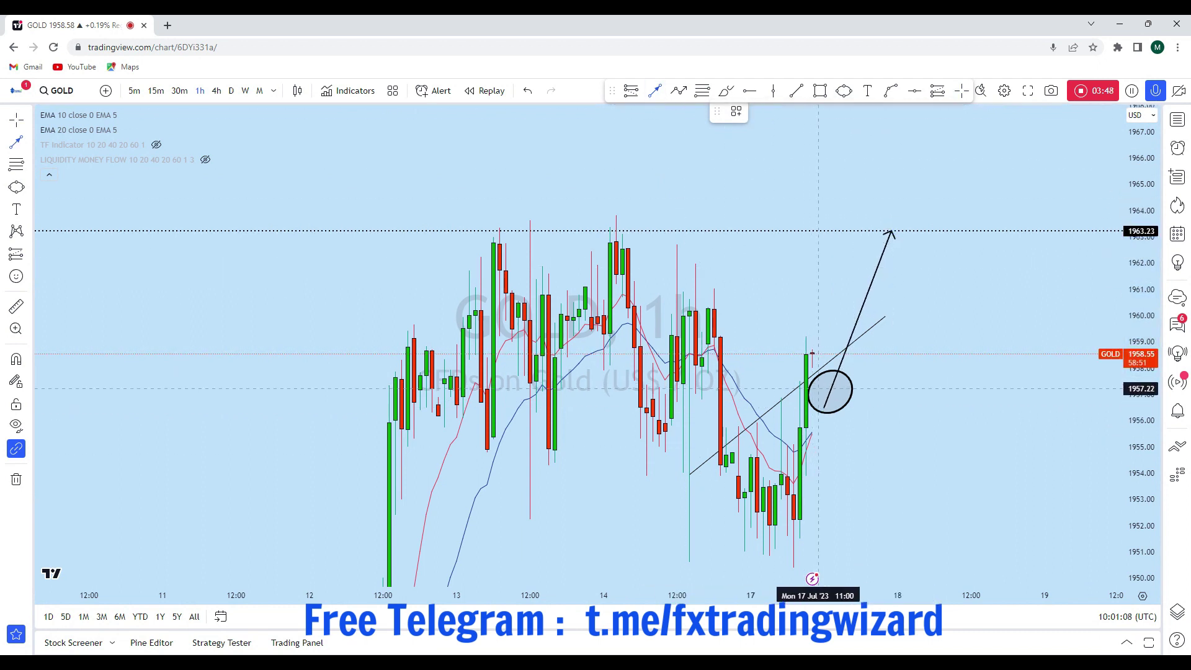
{"action": "left_click", "coordinate": [818, 388]}
{"action": "left_click", "coordinate": [909, 105]}
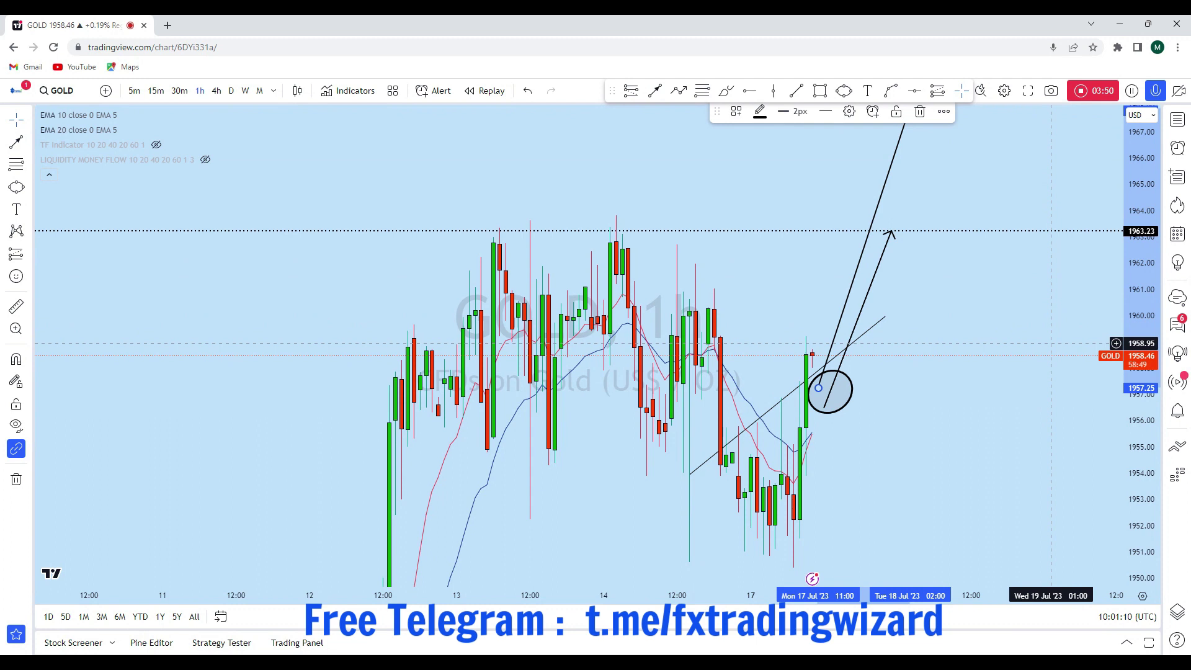